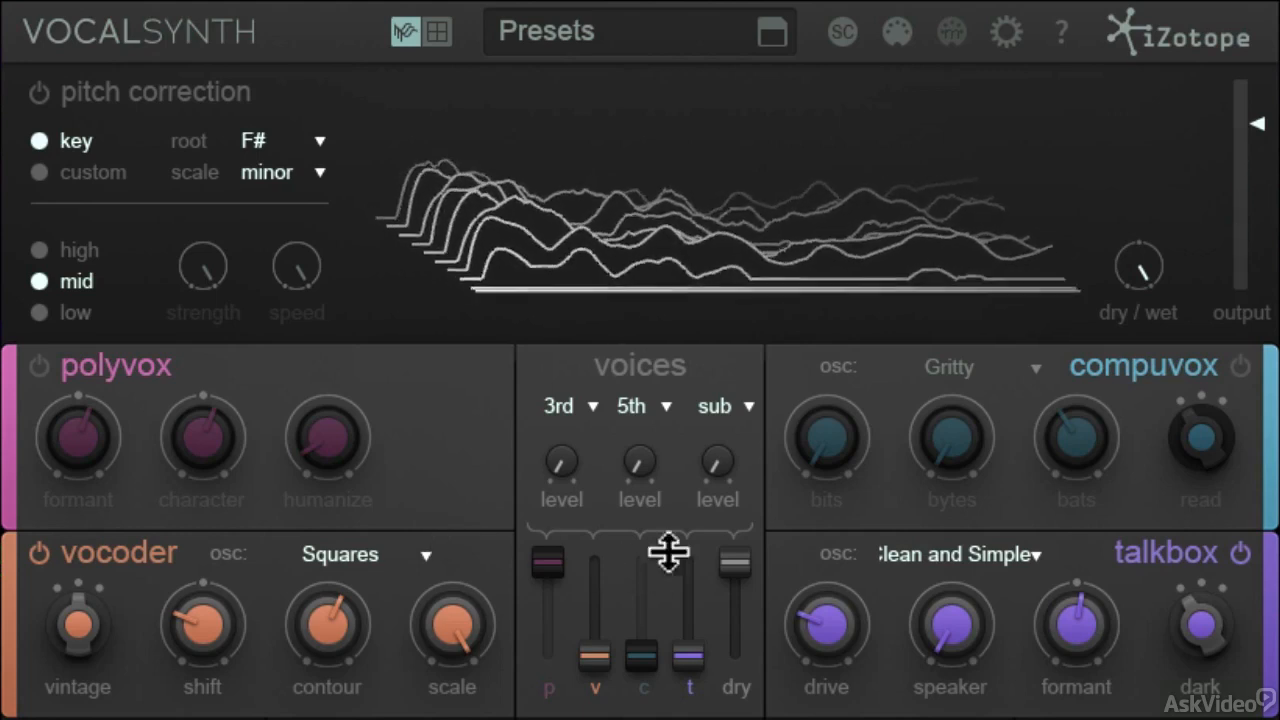
Lower the dry fader to its minimum and raise the vocoder fader to its maximum.
left_click_drag(731, 560, 731, 677)
left_click_drag(604, 656, 600, 531)
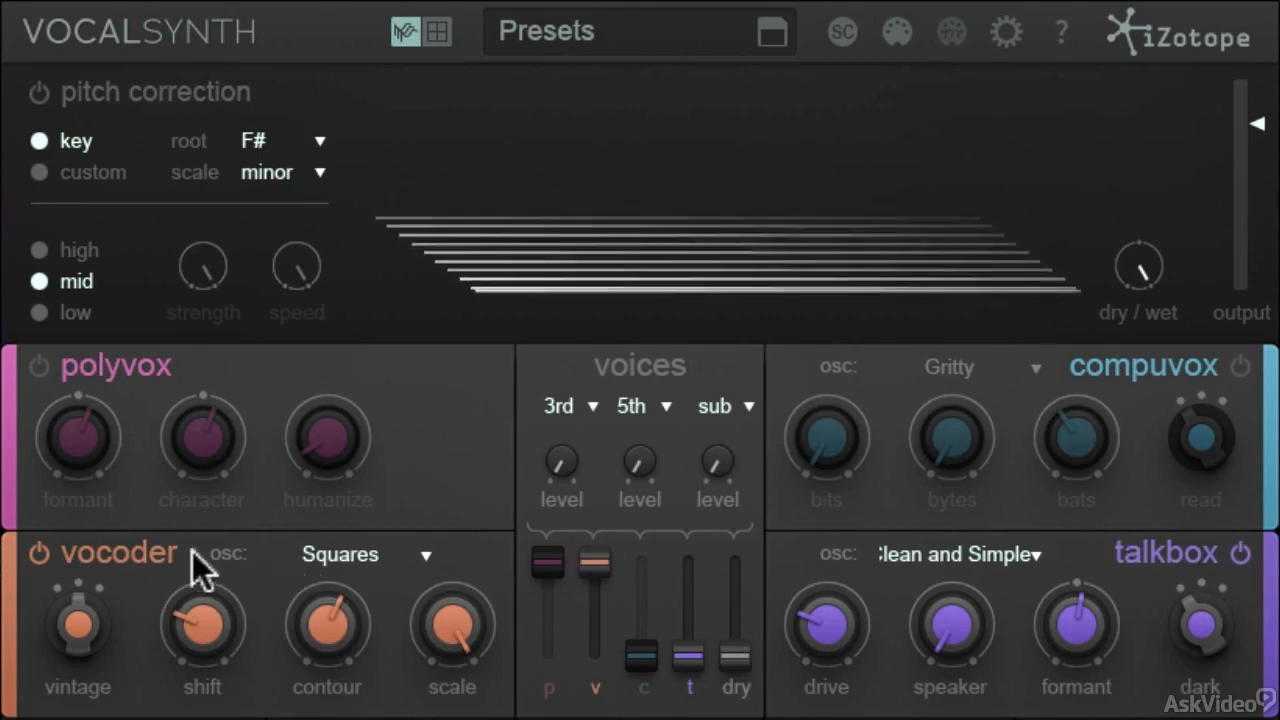
Try the Albert1 and Detuned Dream patches on the vocoder's oscillator.
left_click(412, 554)
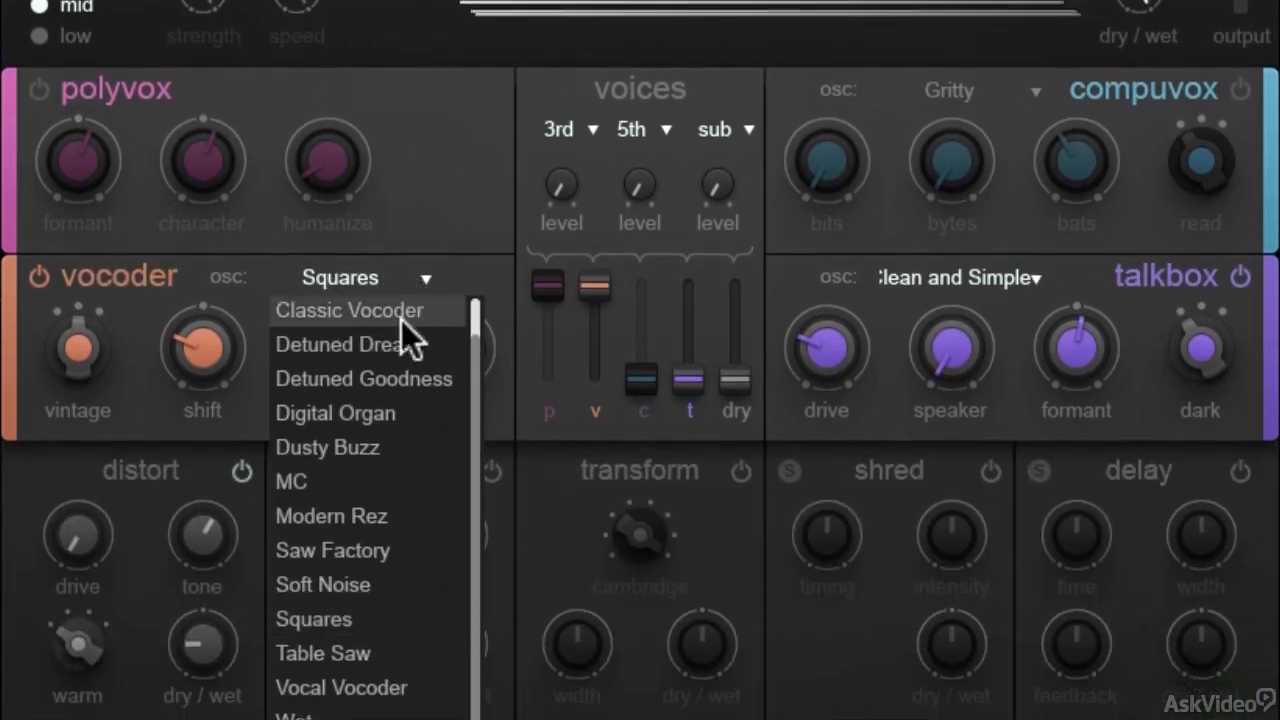
scroll(442, 582, "up", 1)
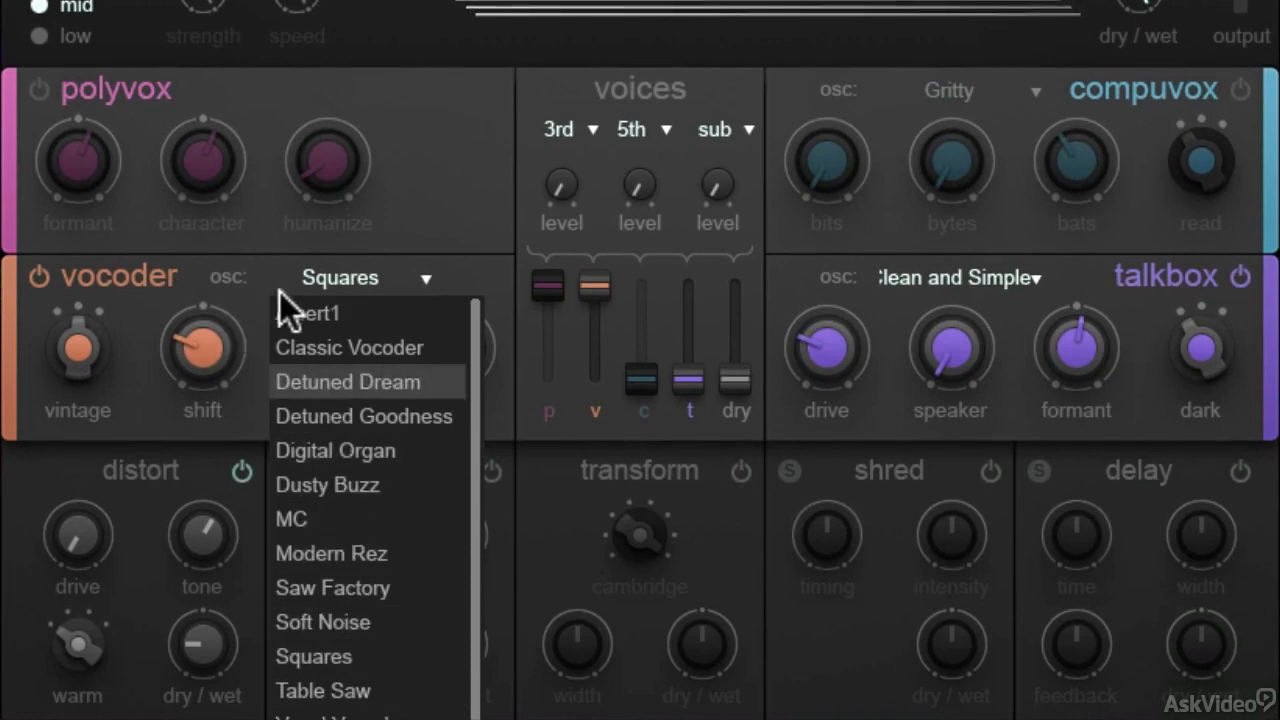
left_click(300, 313)
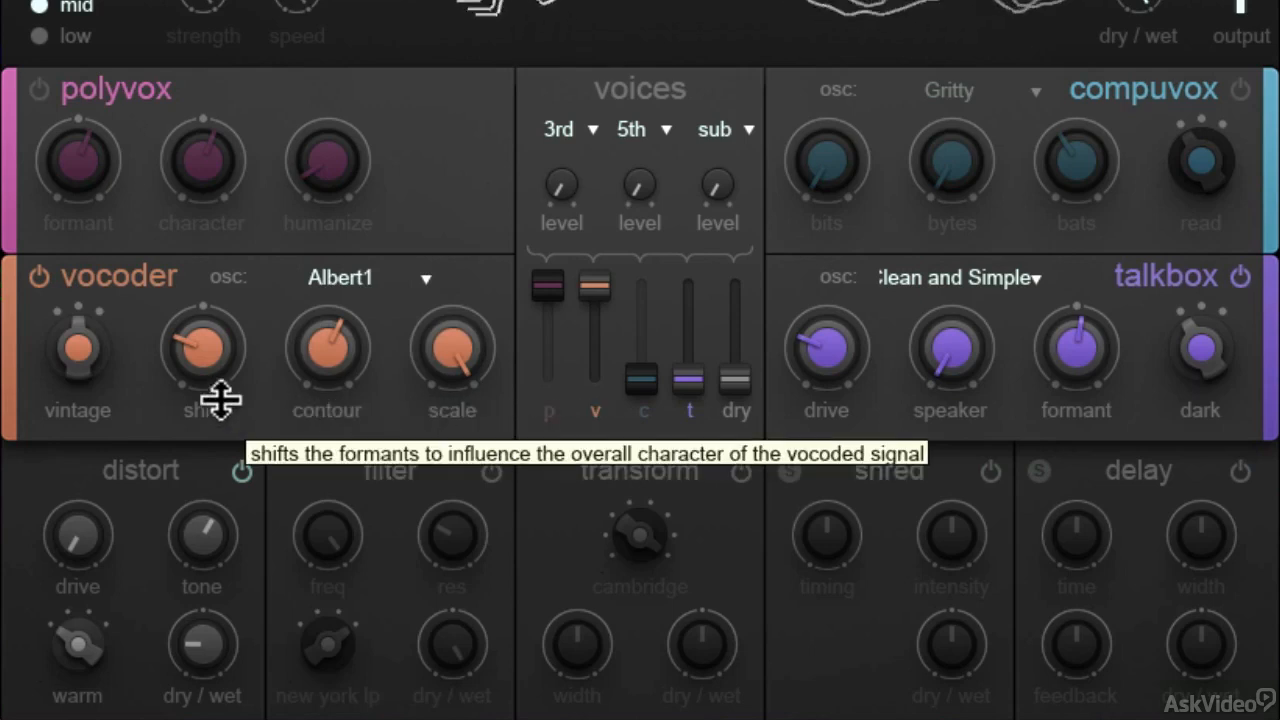
left_click(383, 290)
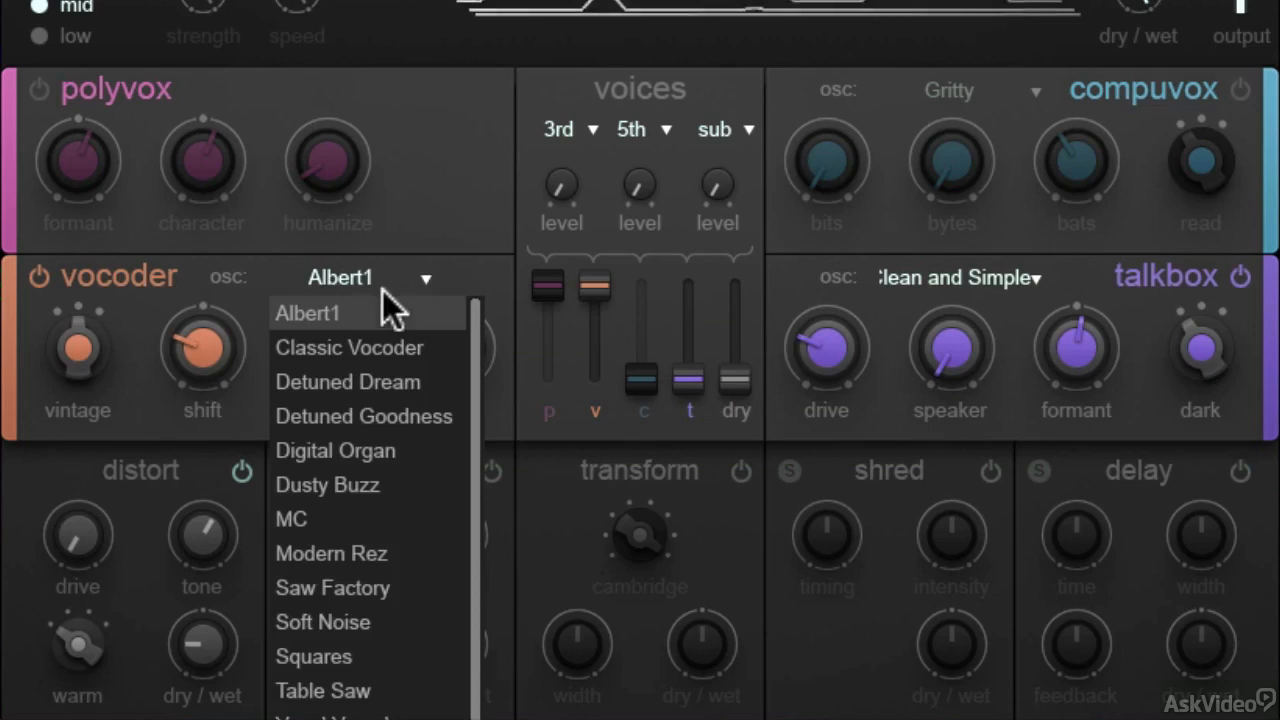
left_click(356, 379)
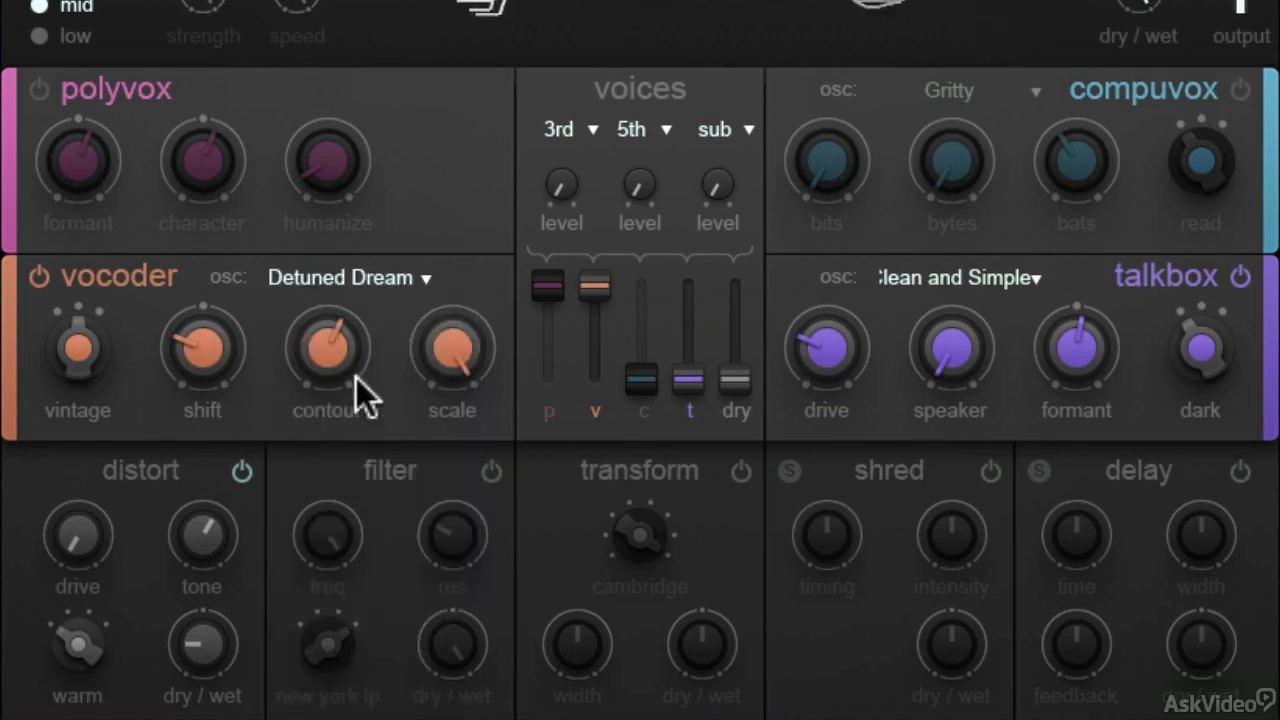
Try the Modern Rez and Squares patches on the vocoder's oscillator.
left_click(392, 277)
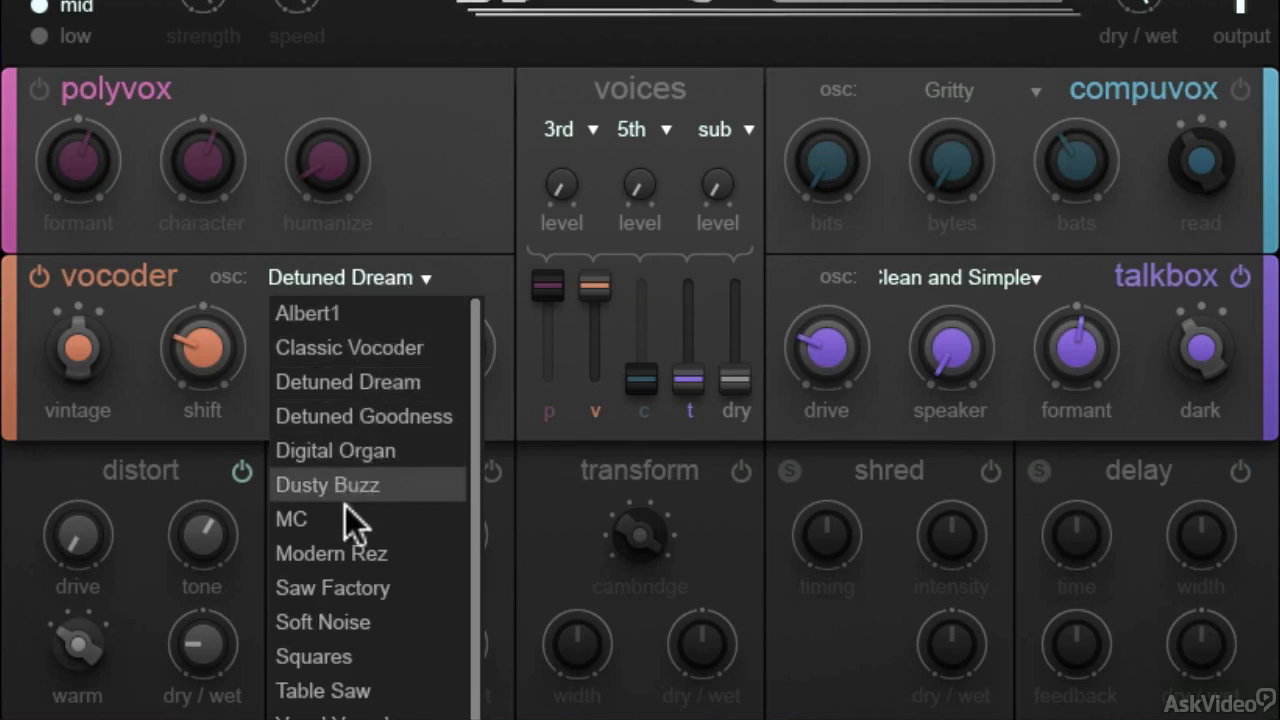
left_click(360, 556)
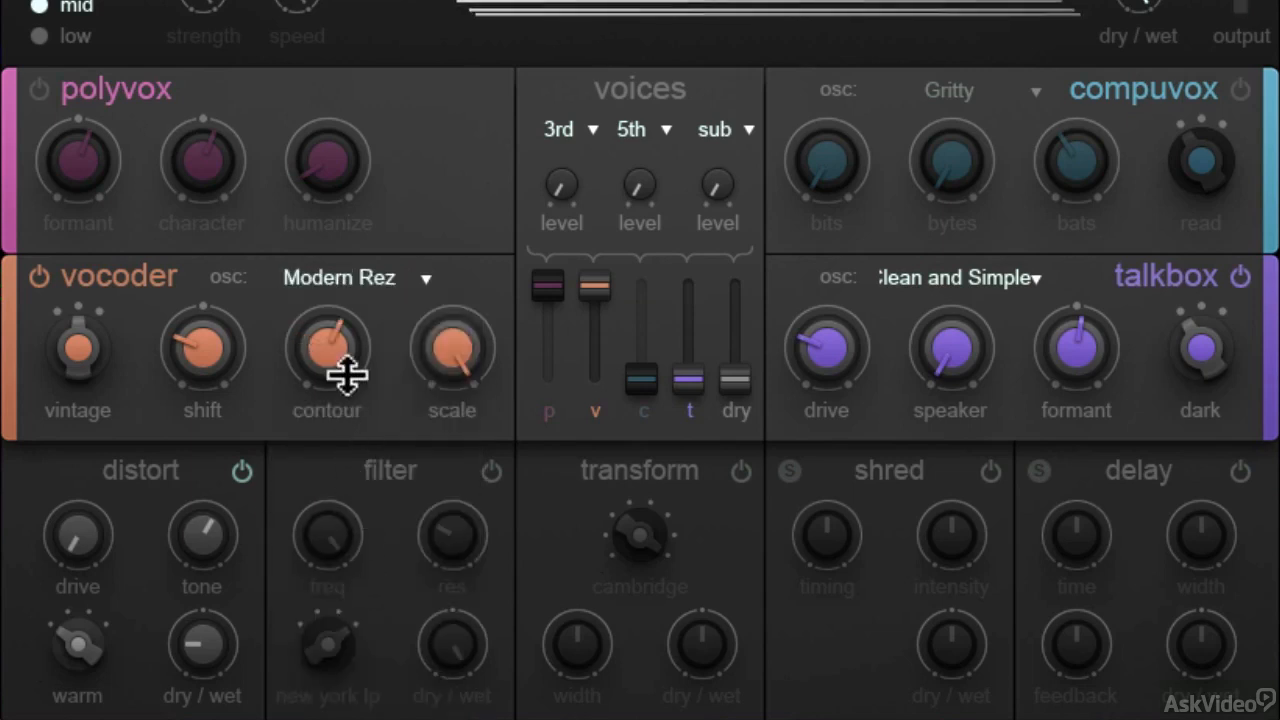
mouse_move(357, 343)
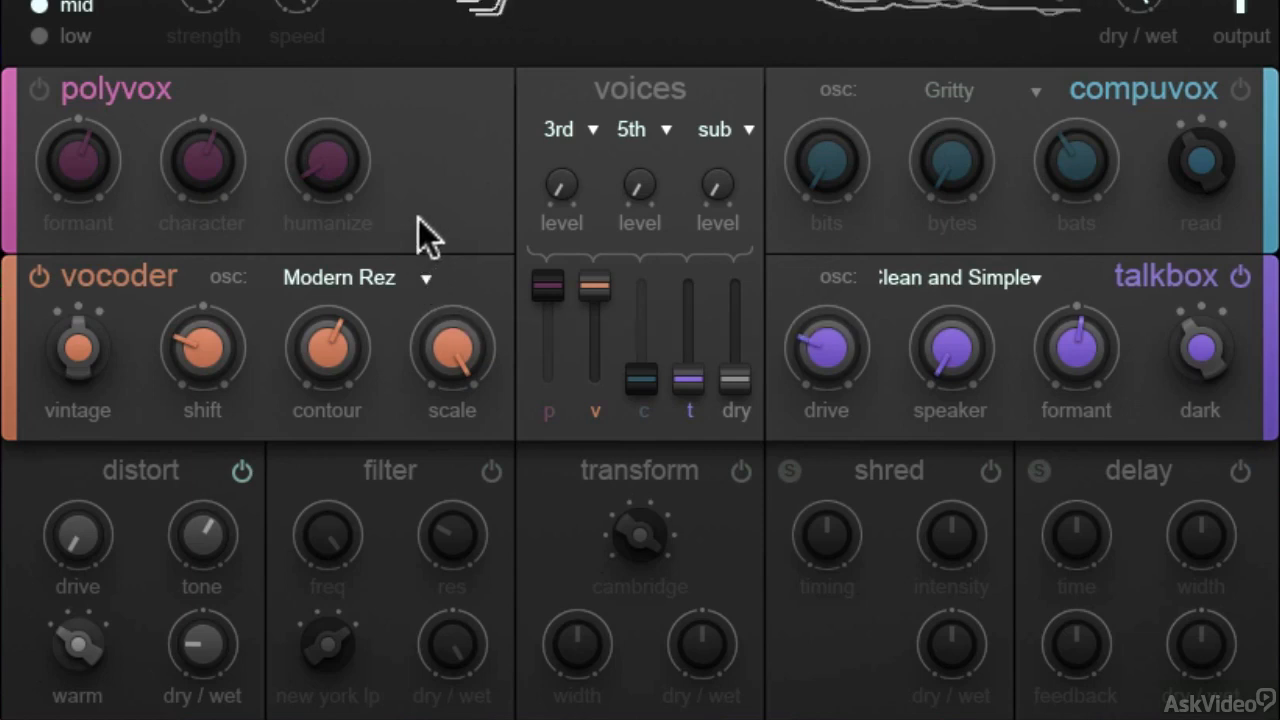
left_click(393, 274)
left_click(351, 625)
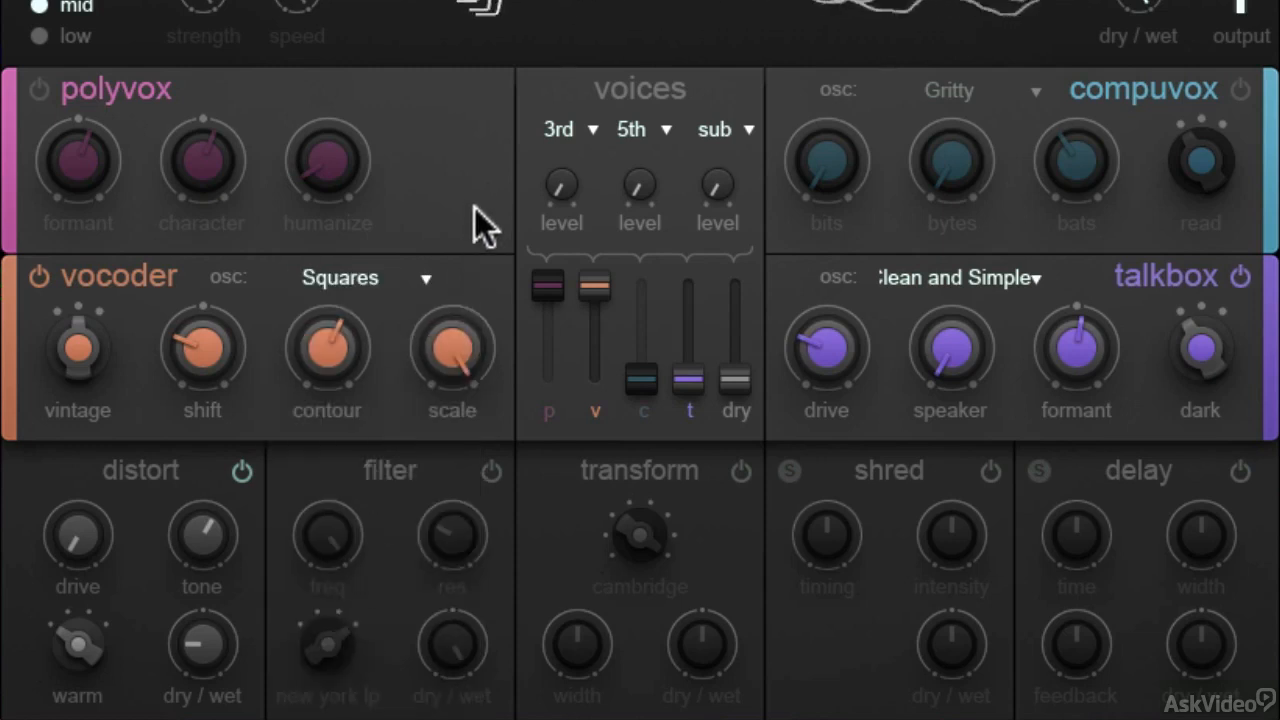
Try the Vocal Vocoder patch on the vocoder's oscillator, and switch it to Saw Factory.
left_click(408, 282)
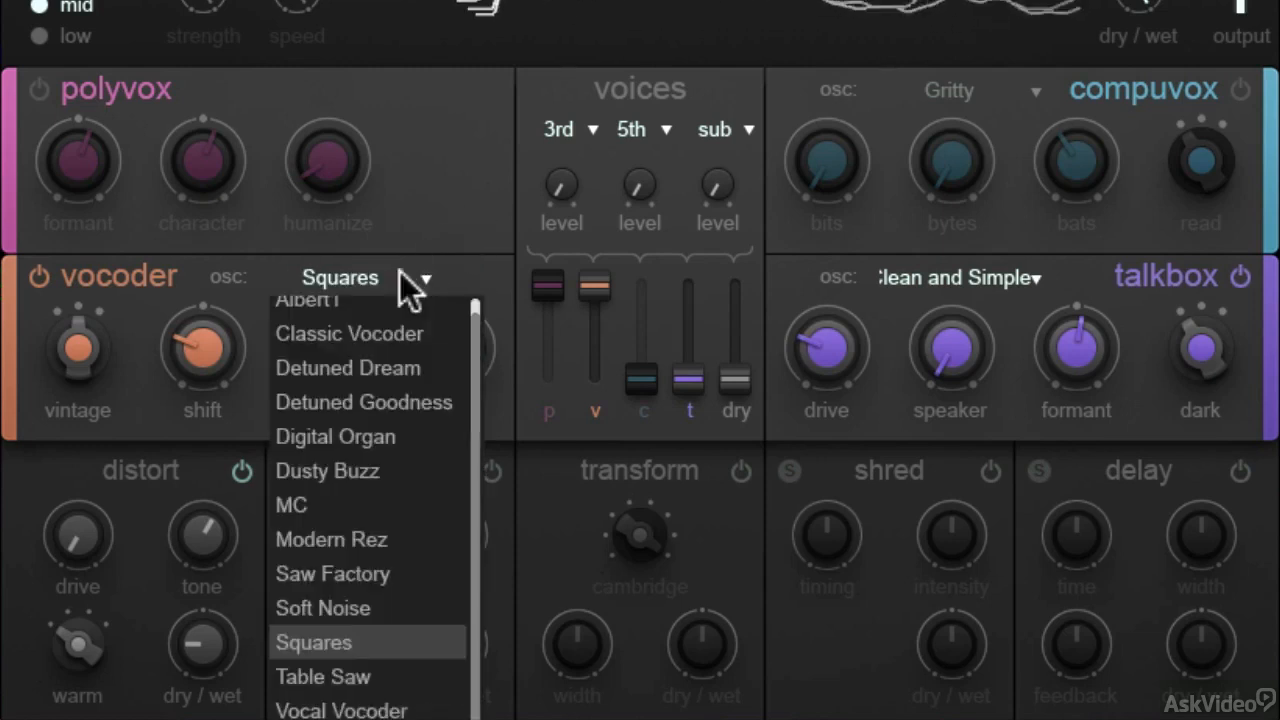
scroll(387, 405, "down", 1)
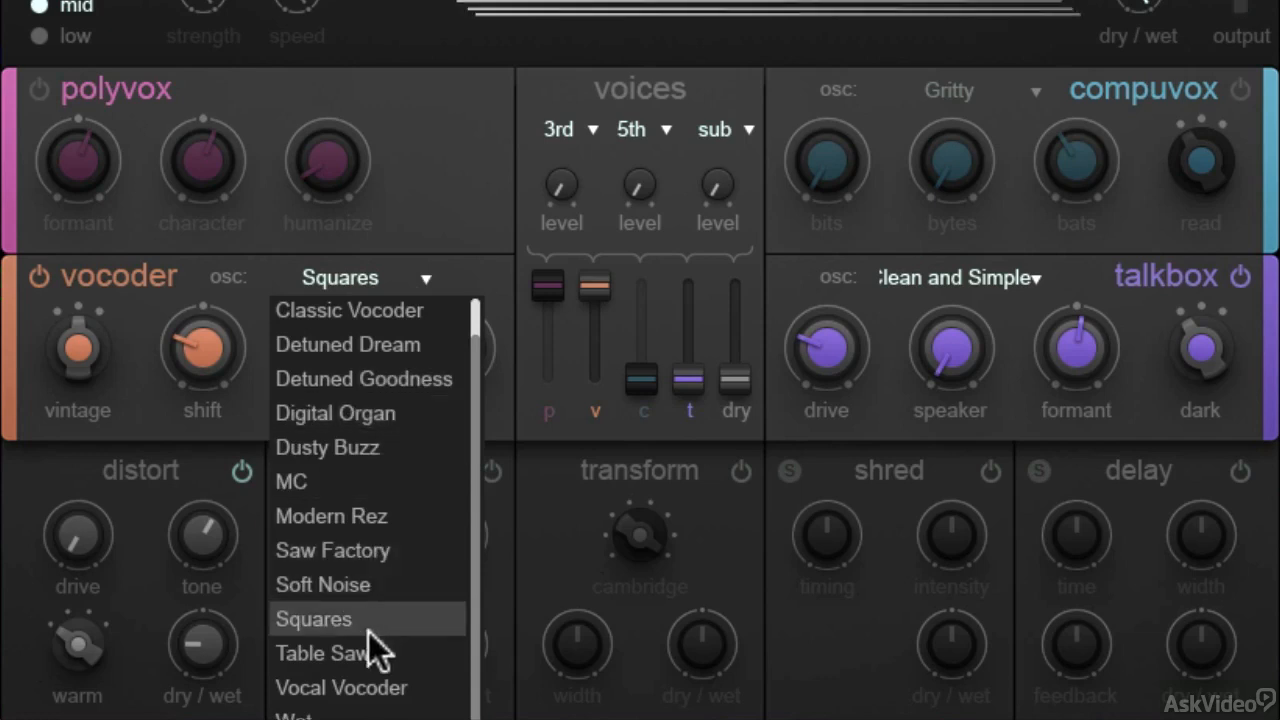
left_click(362, 680)
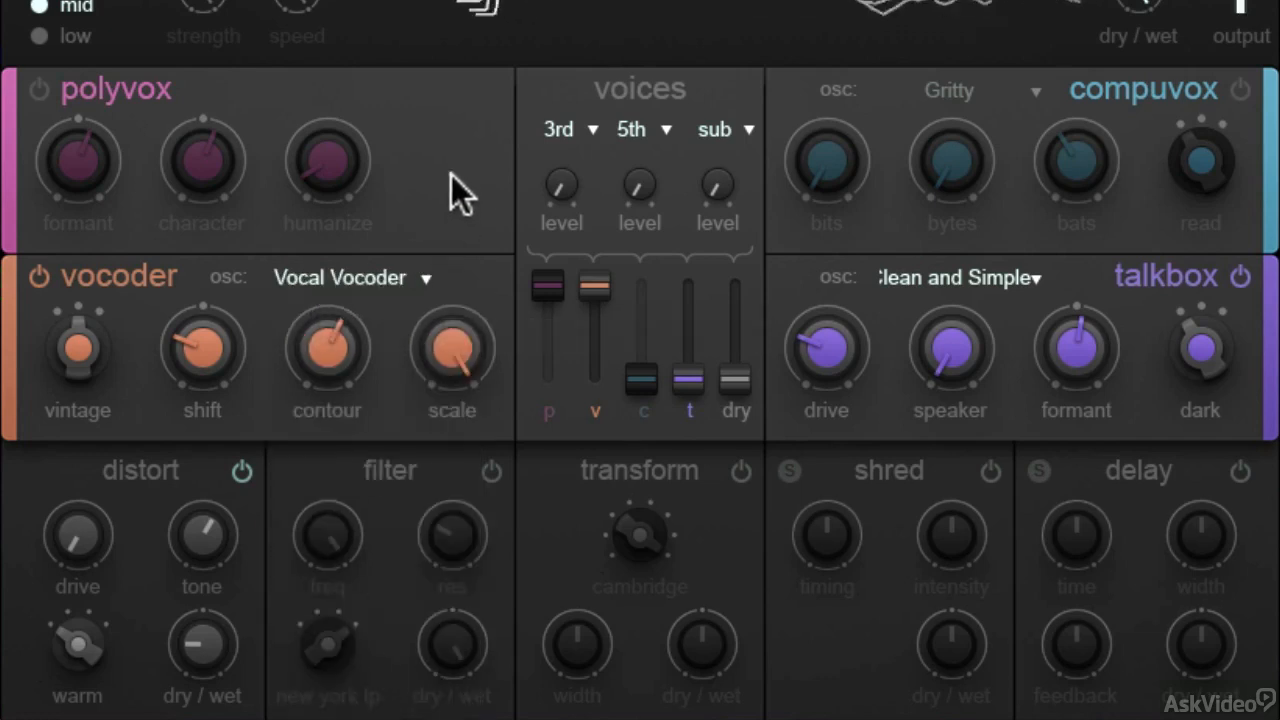
left_click(394, 277)
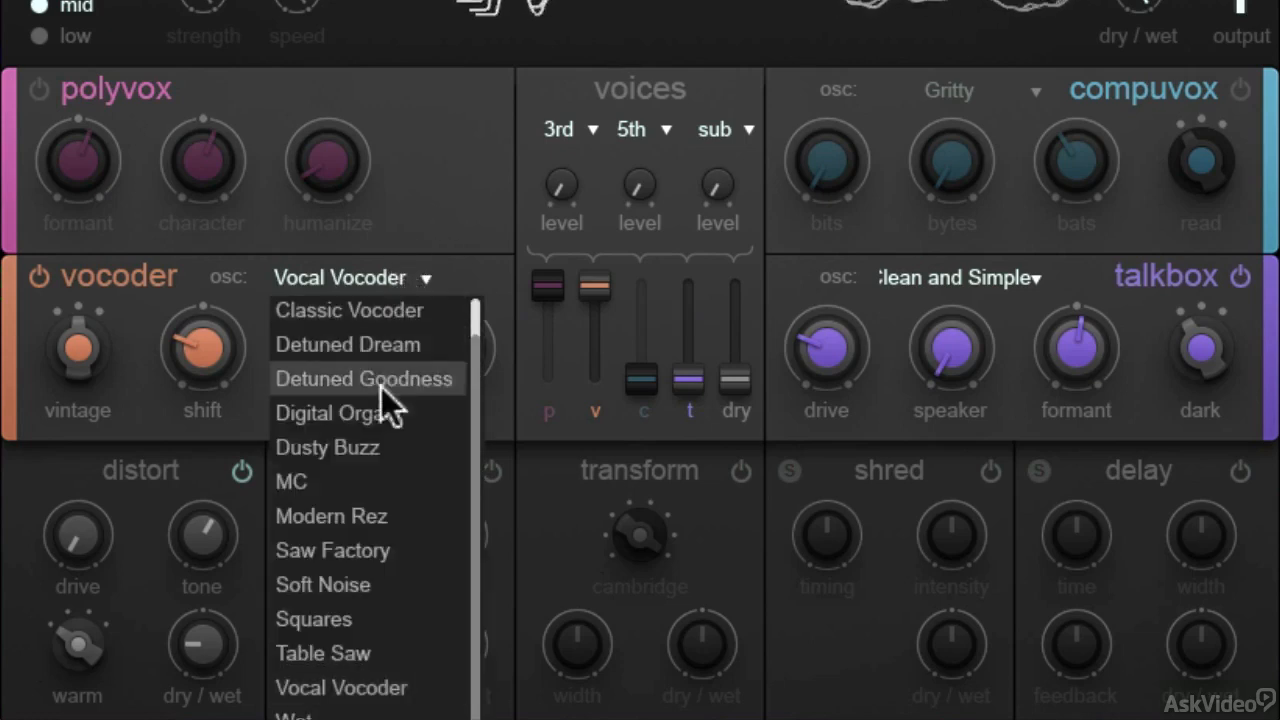
left_click(362, 551)
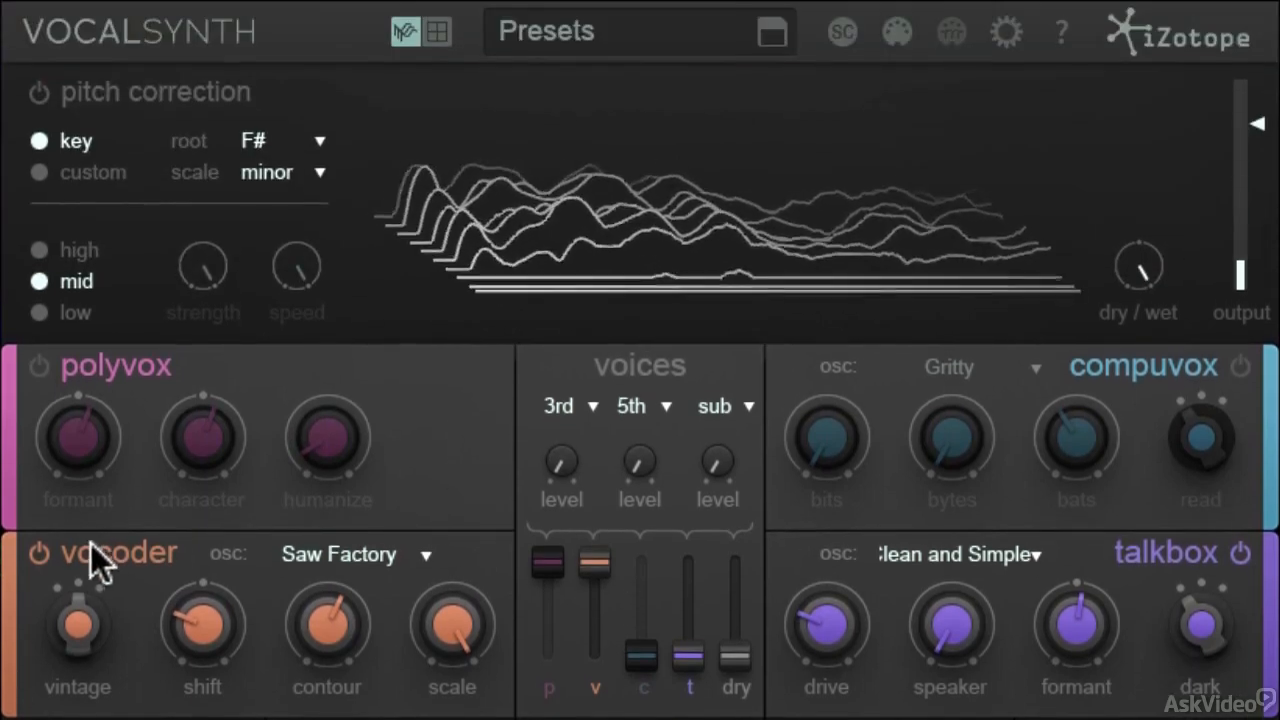
Sweep the vocoder's shift through 0 and up to 100, and settle it at a moderate negative amount.
mouse_move(200, 634)
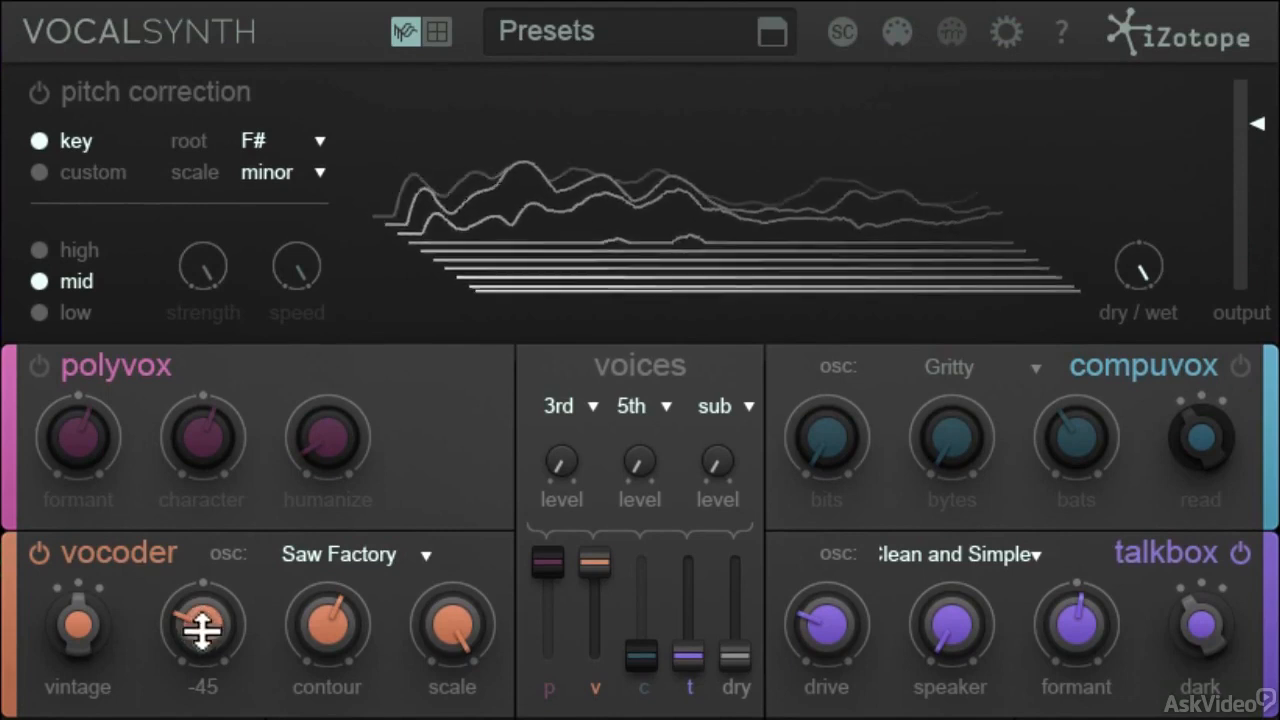
left_click_drag(201, 626, 211, 545)
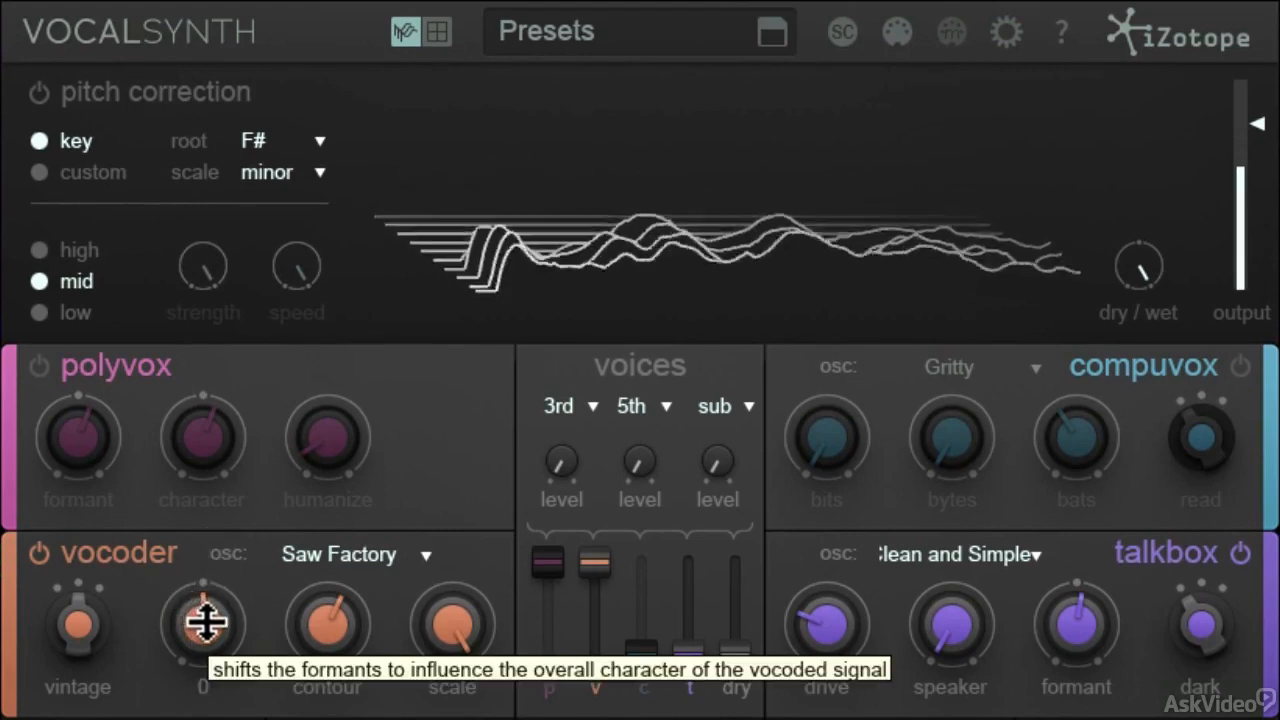
left_click_drag(206, 620, 224, 430)
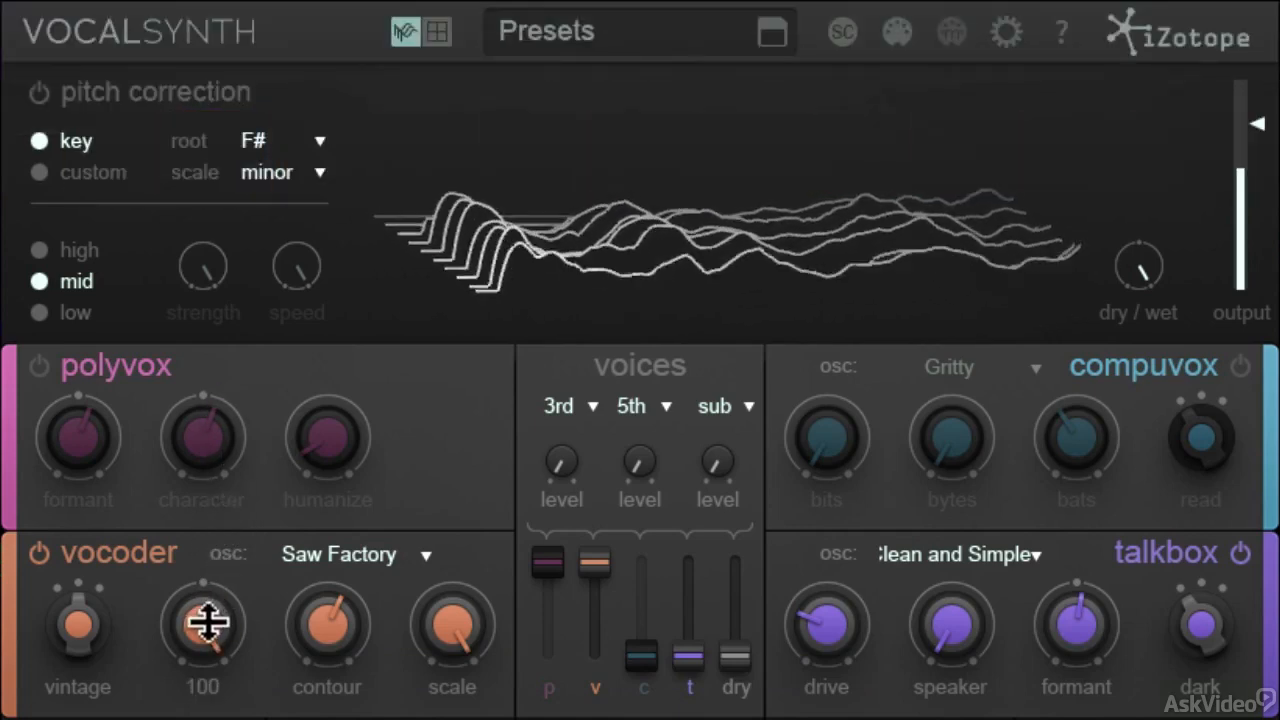
left_click_drag(206, 540, 213, 715)
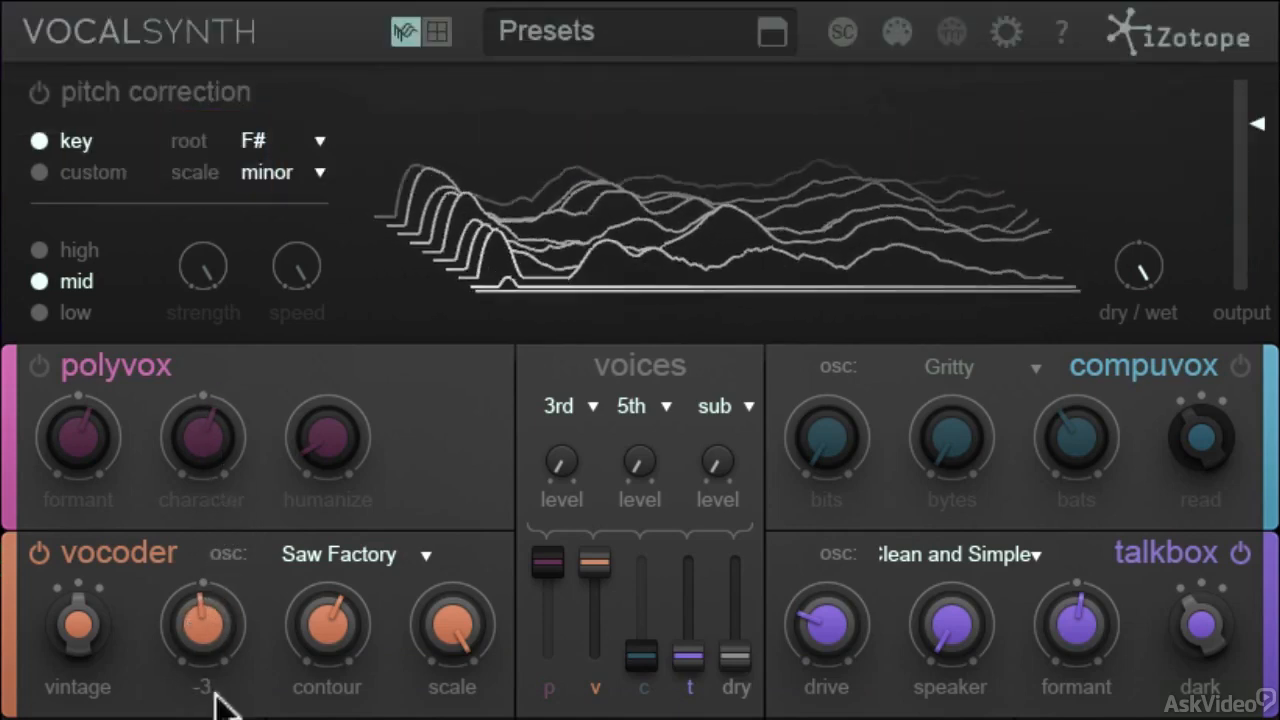
left_click_drag(210, 665, 210, 705)
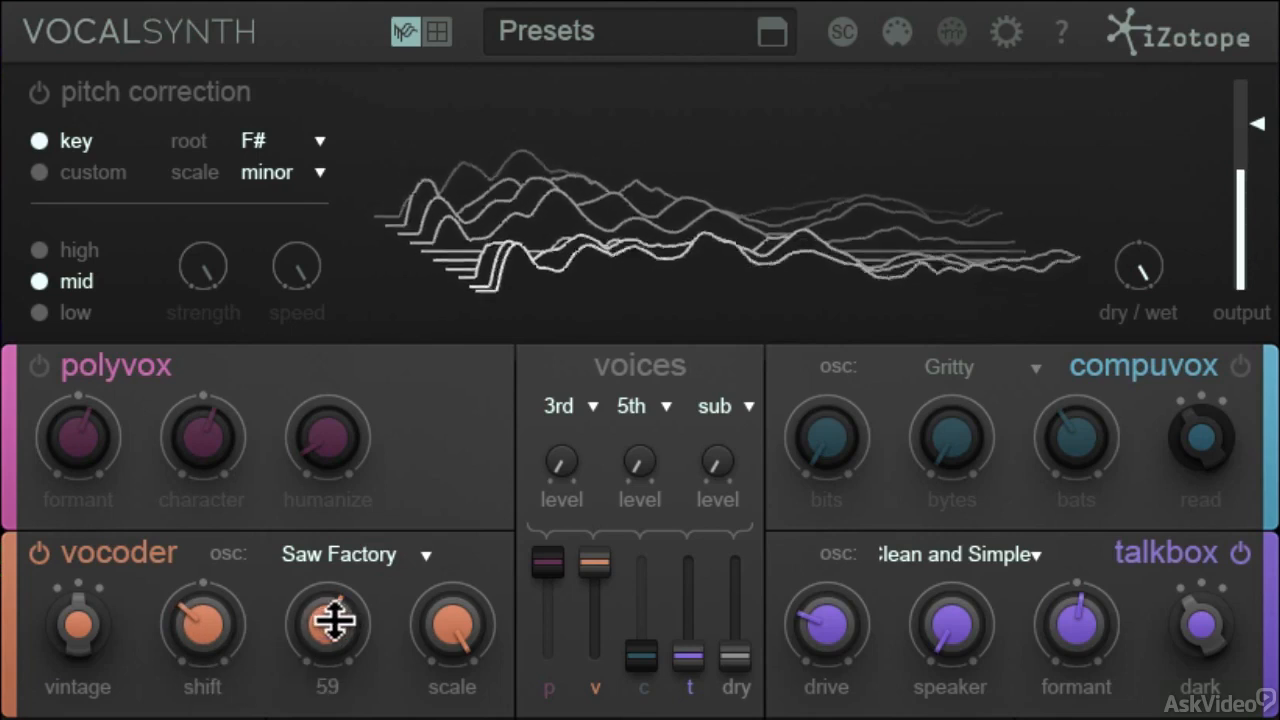
Sweep the vocoder's contour down to 13 and up to 100, and leave it at its minimum.
left_click_drag(334, 620, 328, 690)
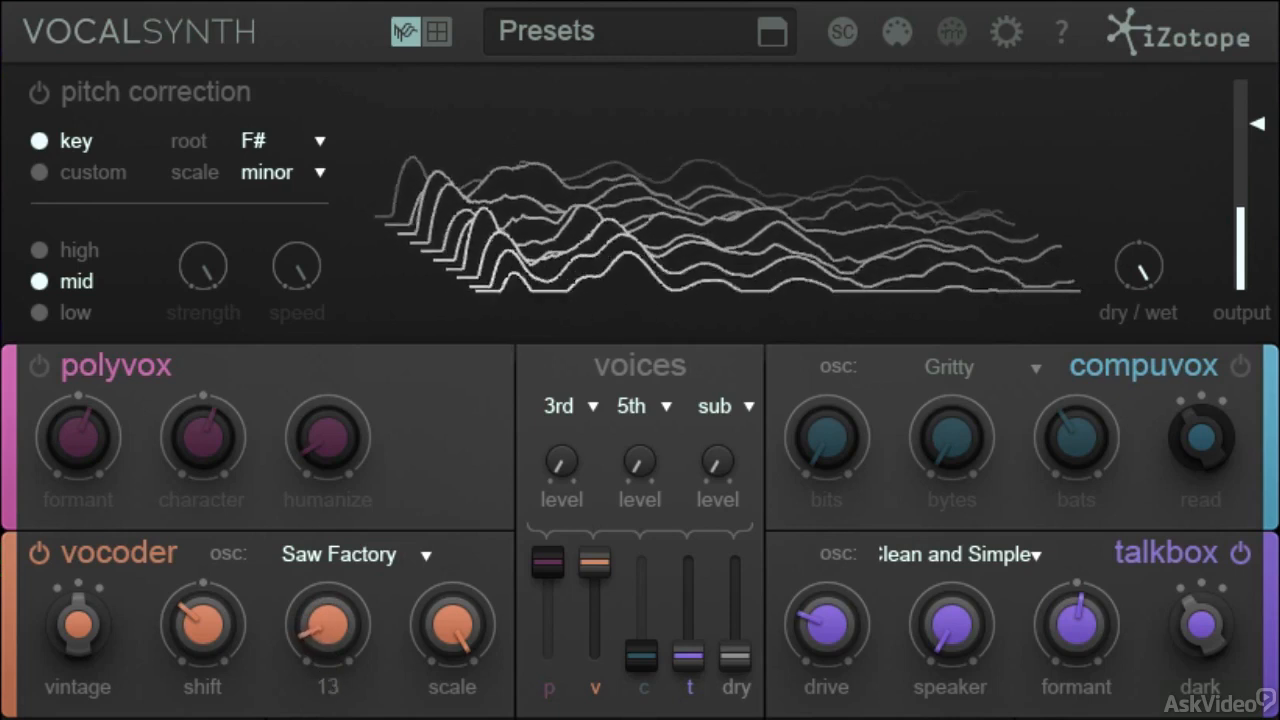
left_click_drag(331, 706, 328, 450)
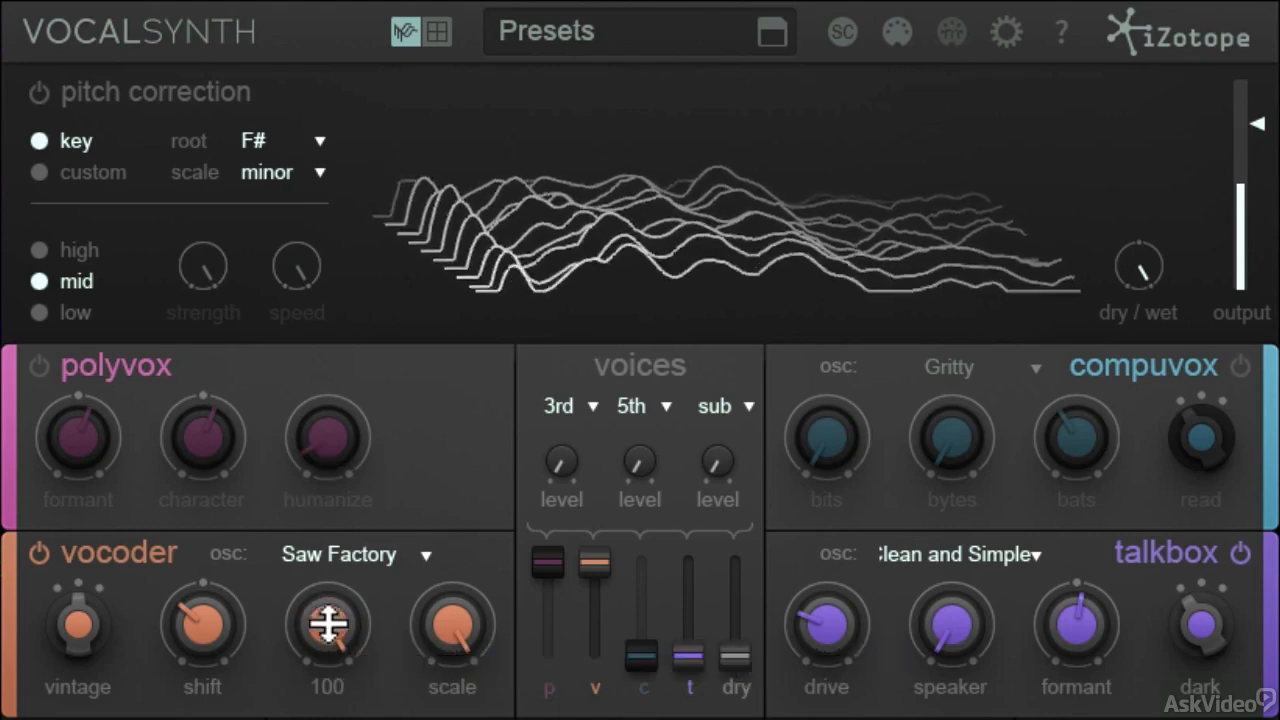
left_click_drag(329, 620, 331, 697)
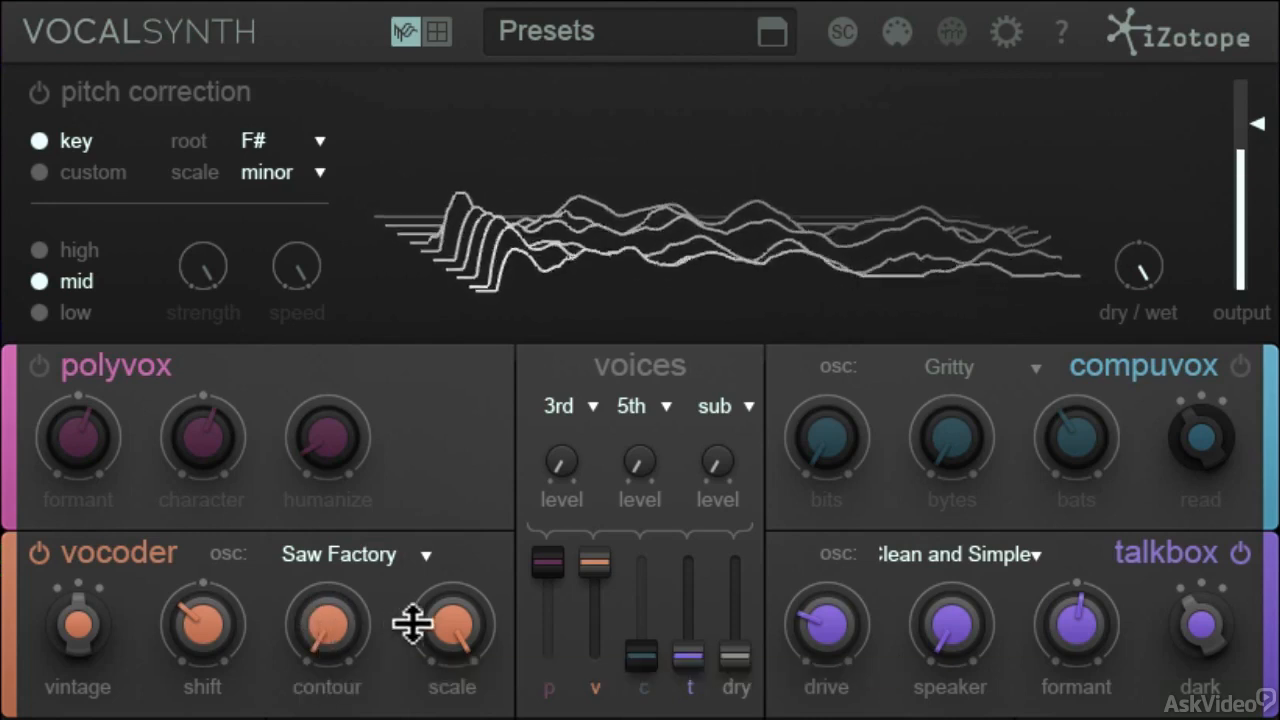
Set the vocoder's scale to 0 and change its oscillator to Detuned Dream.
left_click_drag(451, 623, 458, 676)
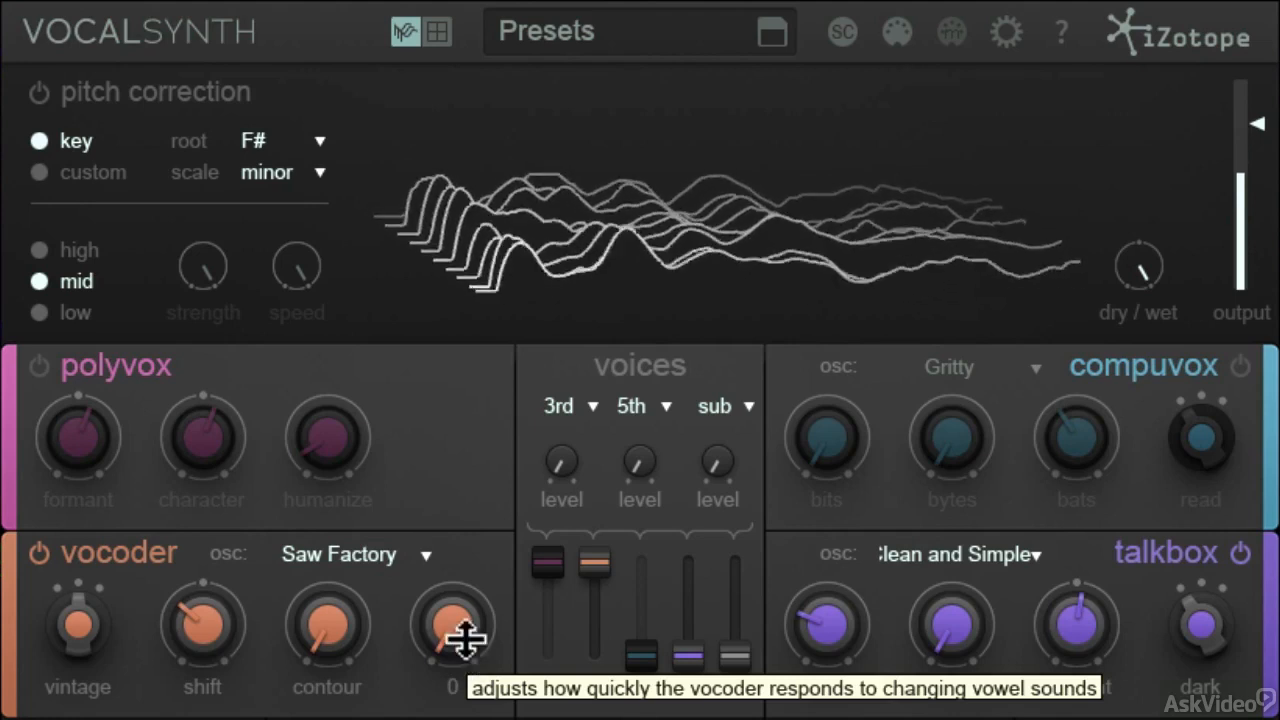
left_click(381, 554)
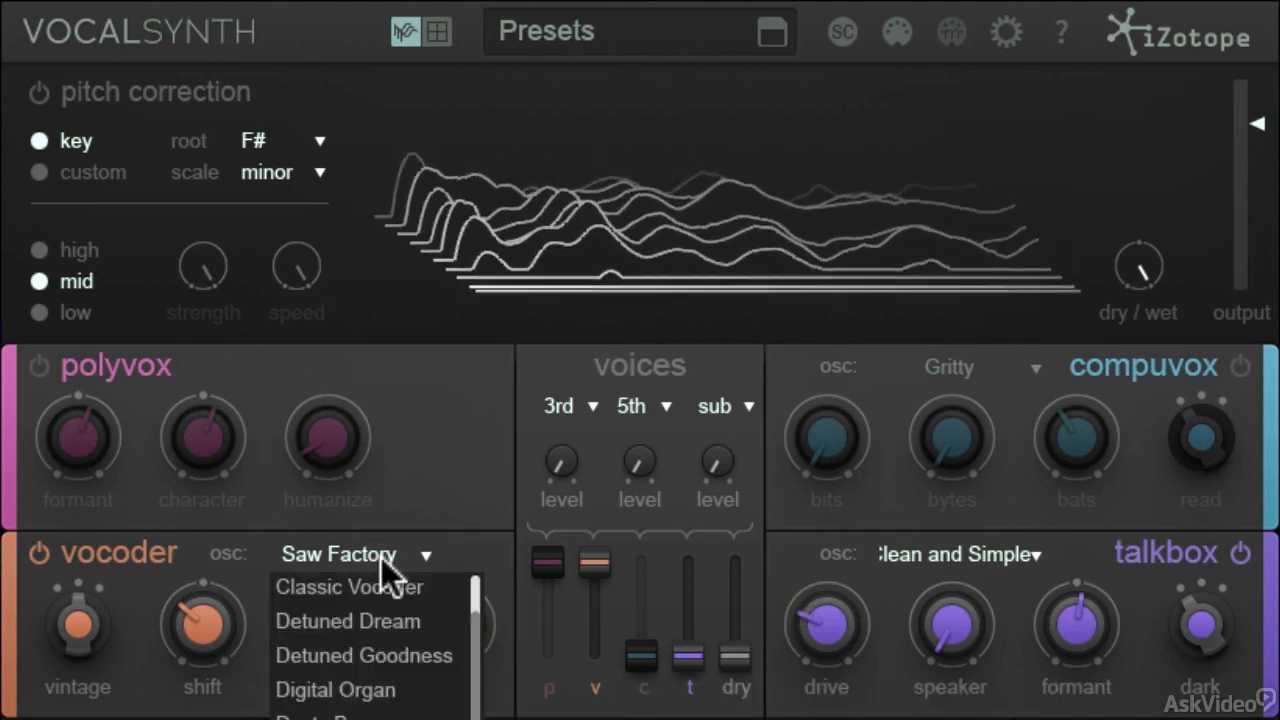
left_click(372, 619)
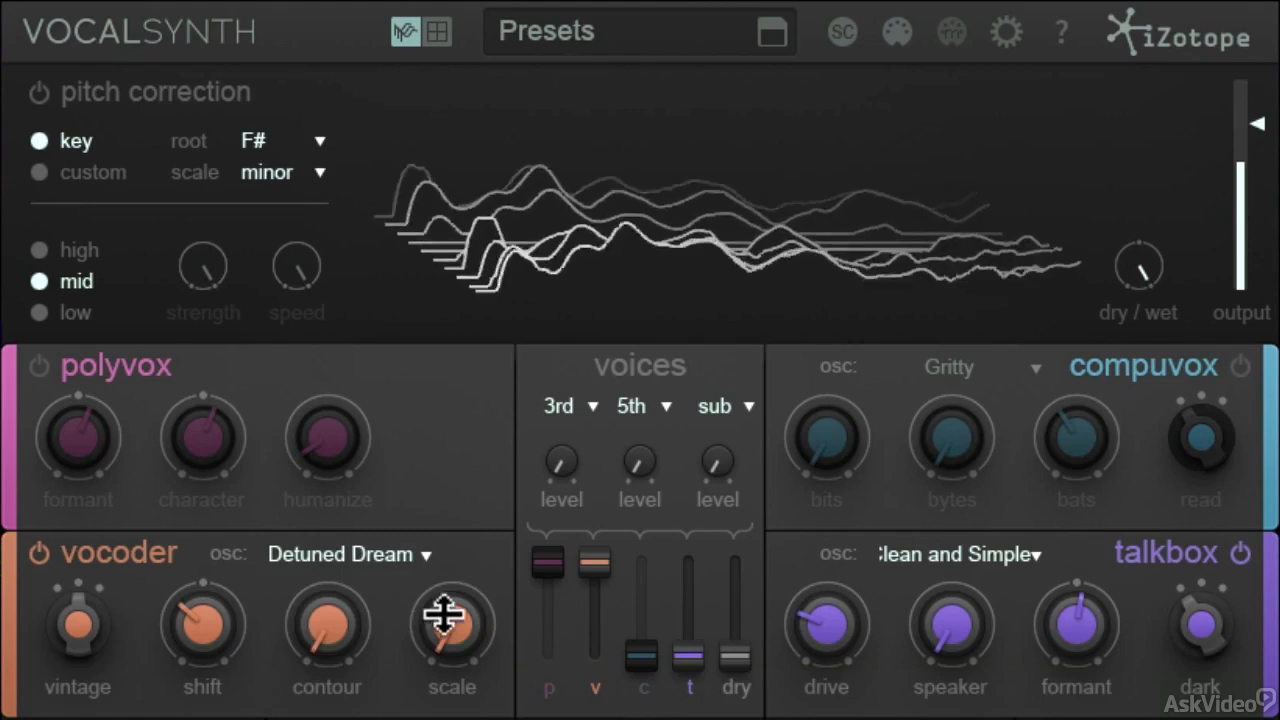
Sweep the vocoder's scale up to 100 and back to 69, and set its oscillator to Saw Factory.
mouse_move(457, 626)
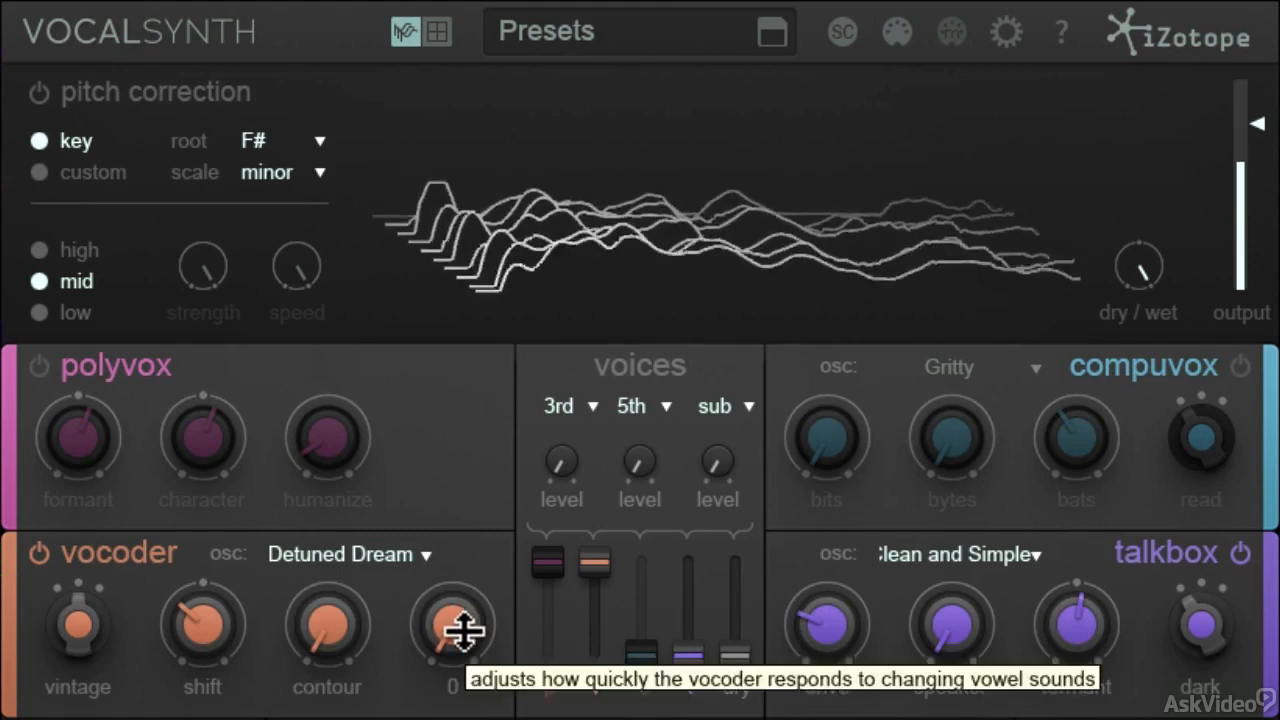
left_click_drag(463, 634, 454, 460)
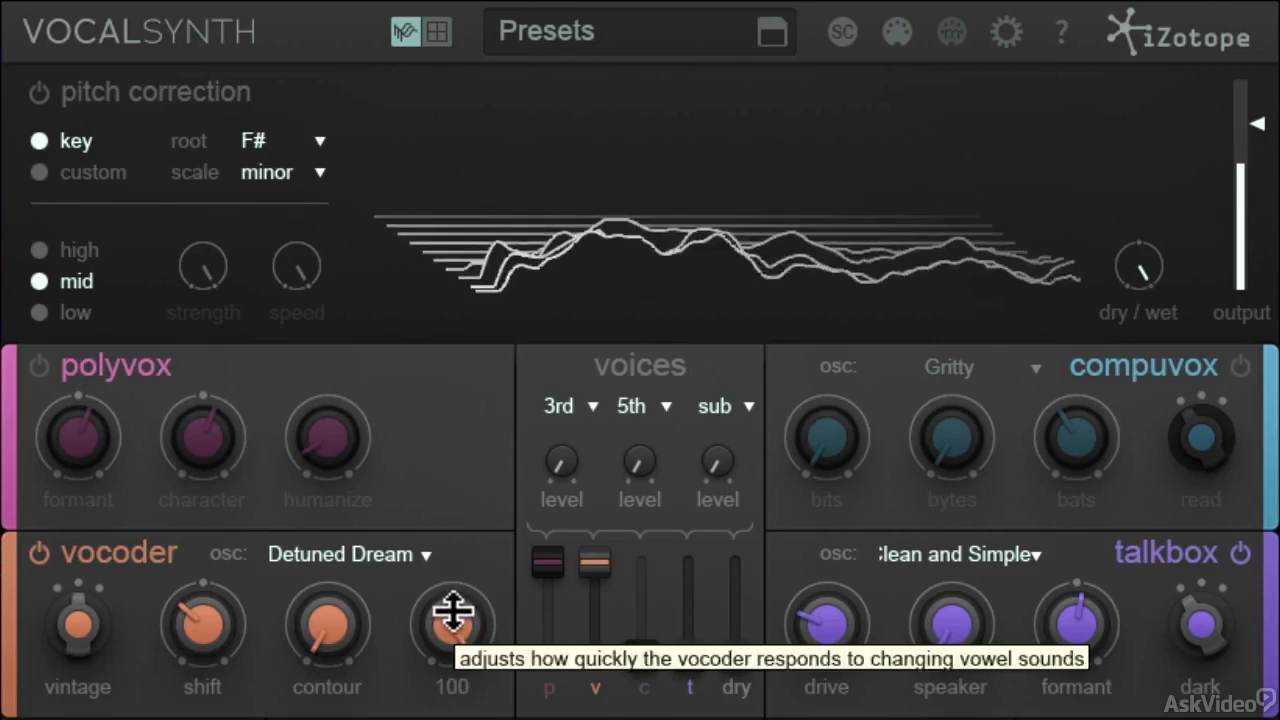
left_click_drag(452, 612, 450, 719)
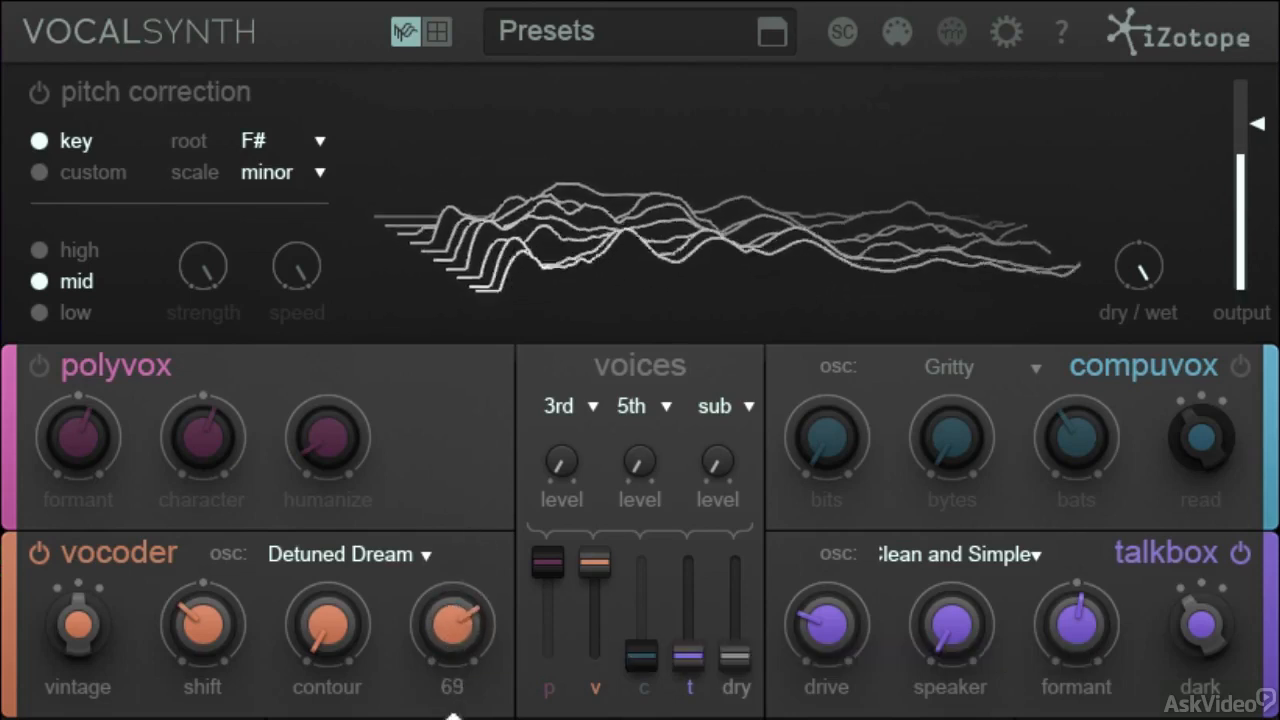
left_click(423, 556)
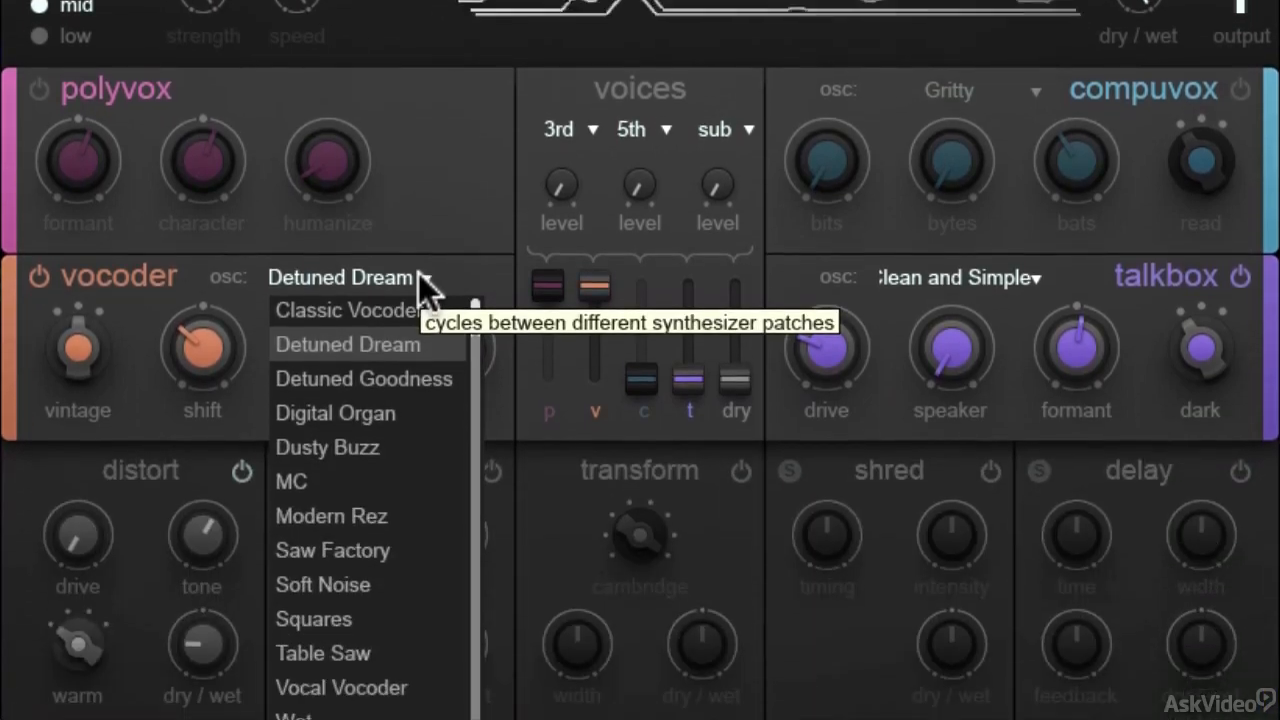
left_click(366, 551)
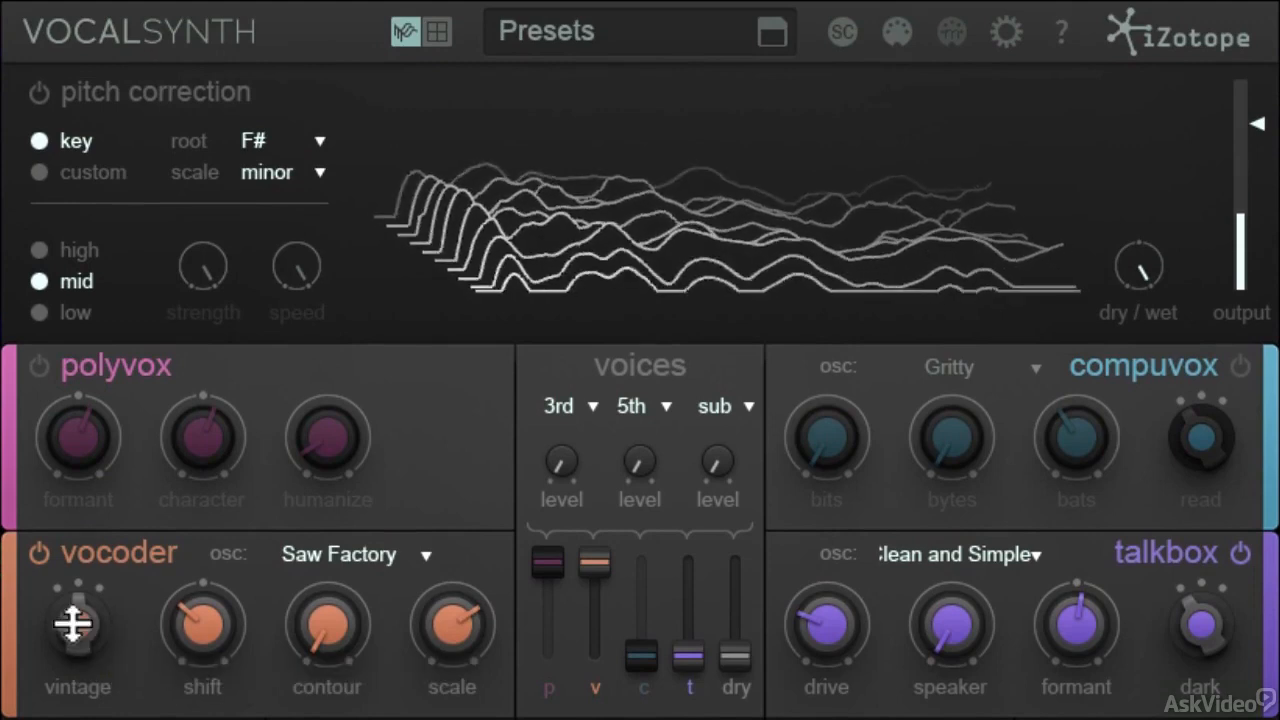
Compare the vocoder's hard and vintage modes, and set the mode to smooth.
left_click(73, 625)
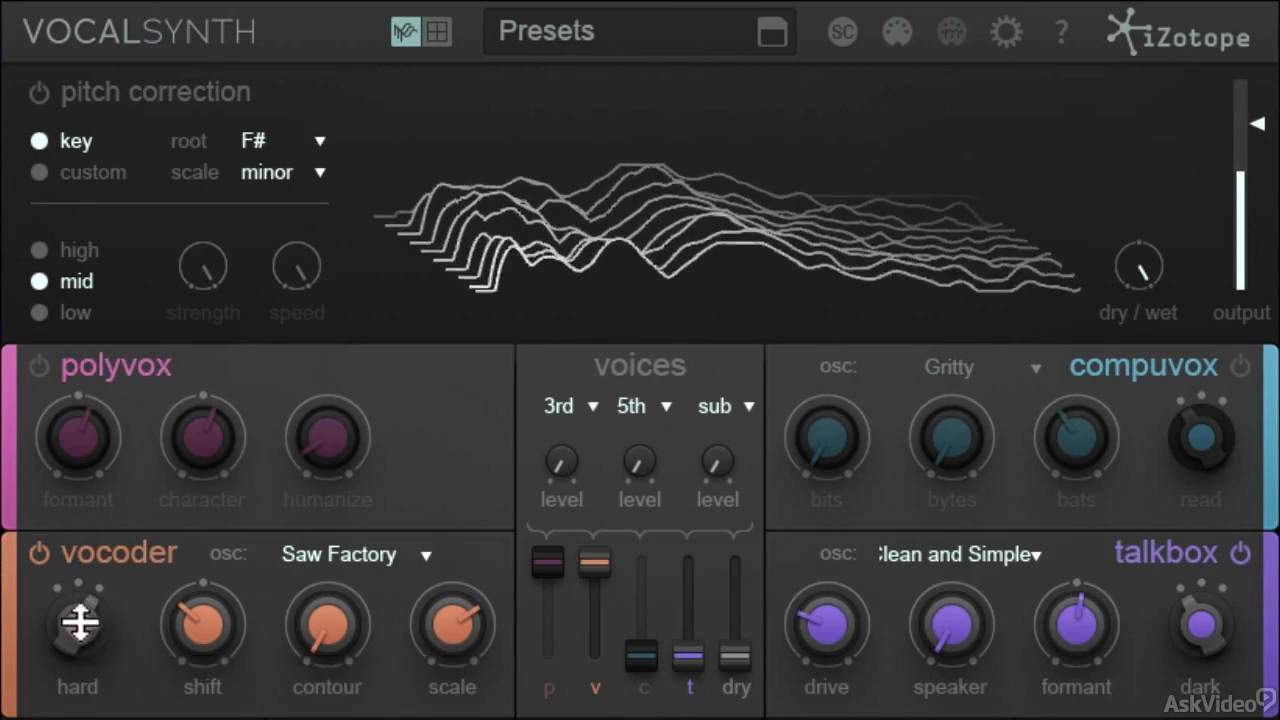
left_click_drag(75, 660, 68, 703)
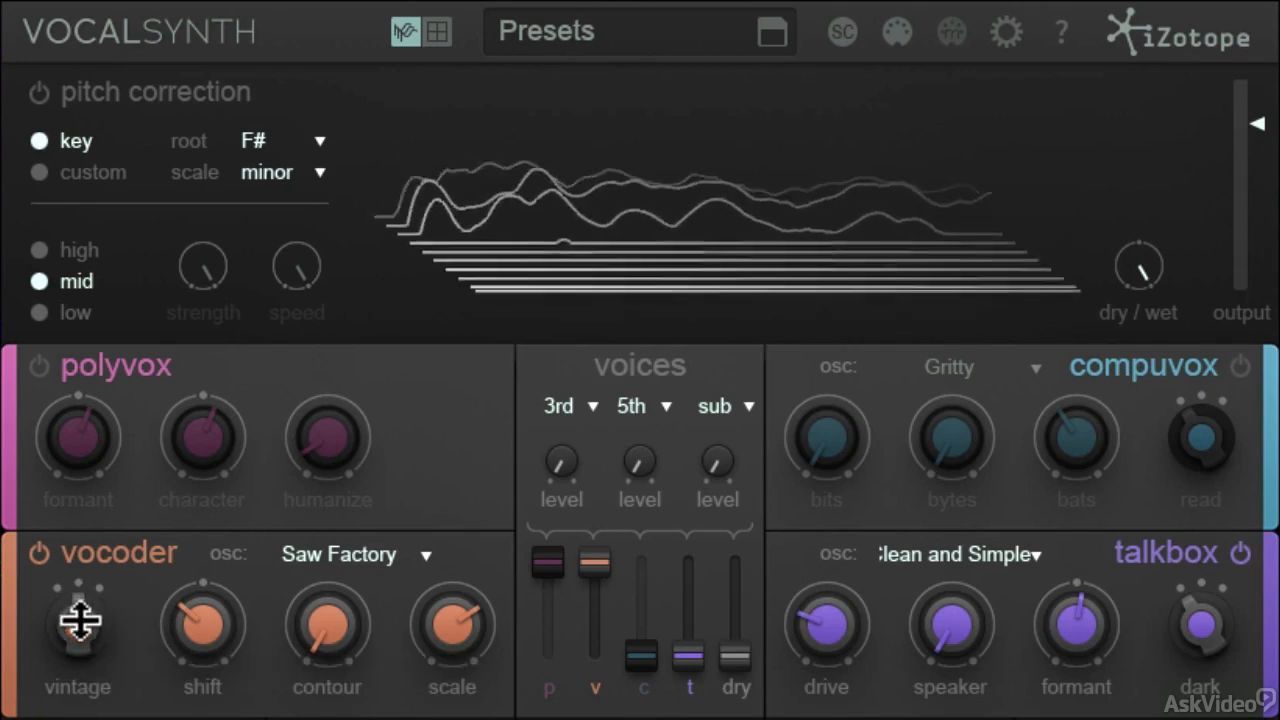
left_click_drag(80, 621, 74, 719)
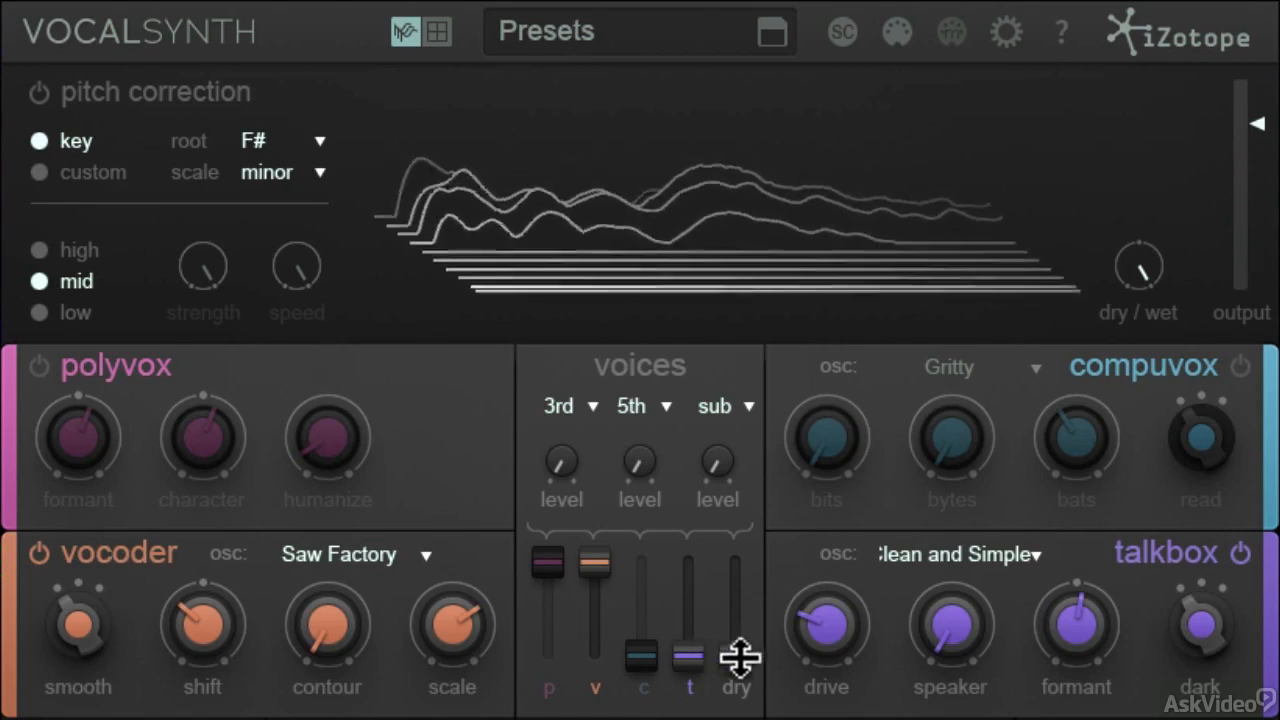
Raise the dry fader to its maximum and lower the vocoder fader to 81.
left_click_drag(736, 656, 744, 563)
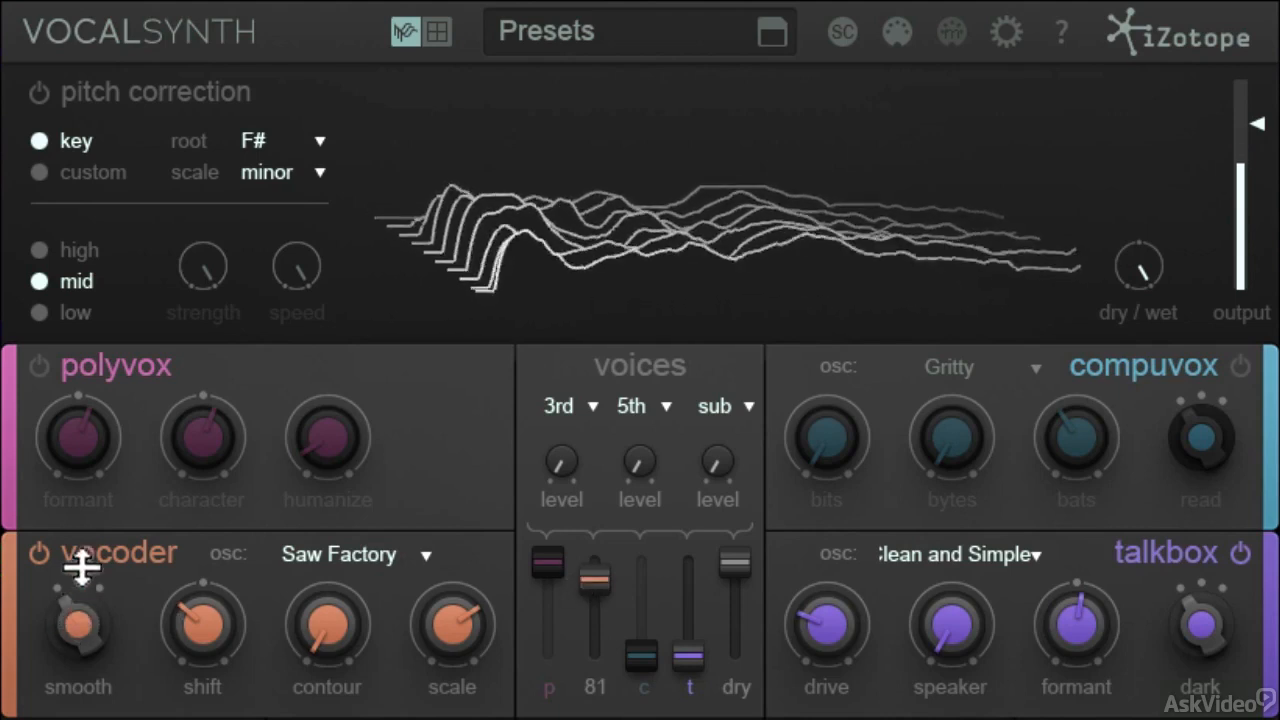
Set the vocoder's mode to vintage with a slightly higher shift, and change its oscillator to Squares.
left_click_drag(82, 567, 82, 519)
left_click_drag(195, 616, 199, 632)
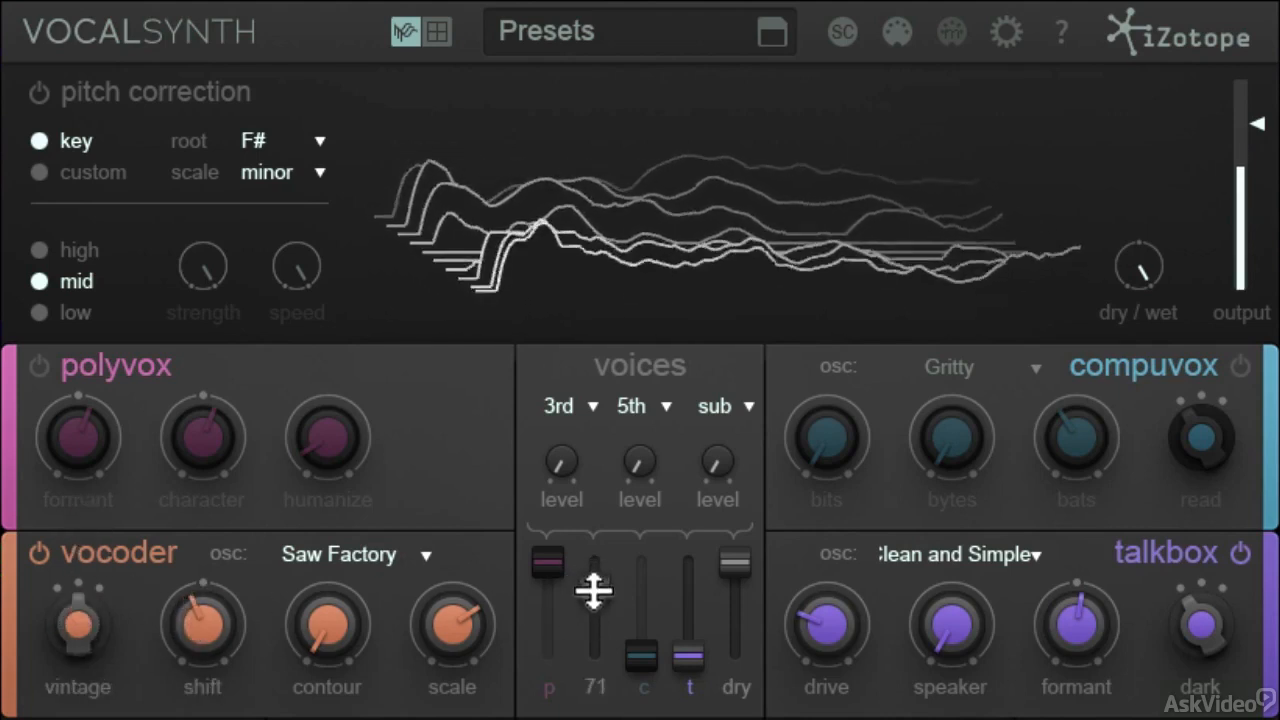
left_click(360, 555)
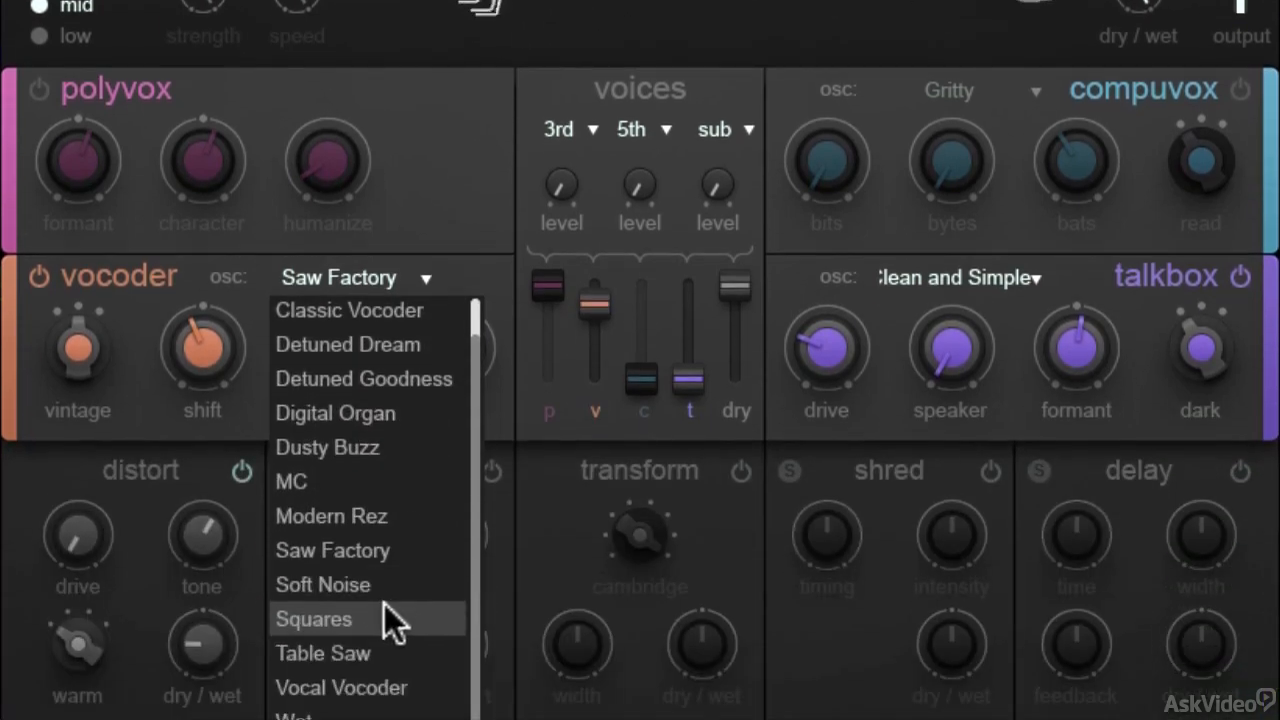
left_click(384, 612)
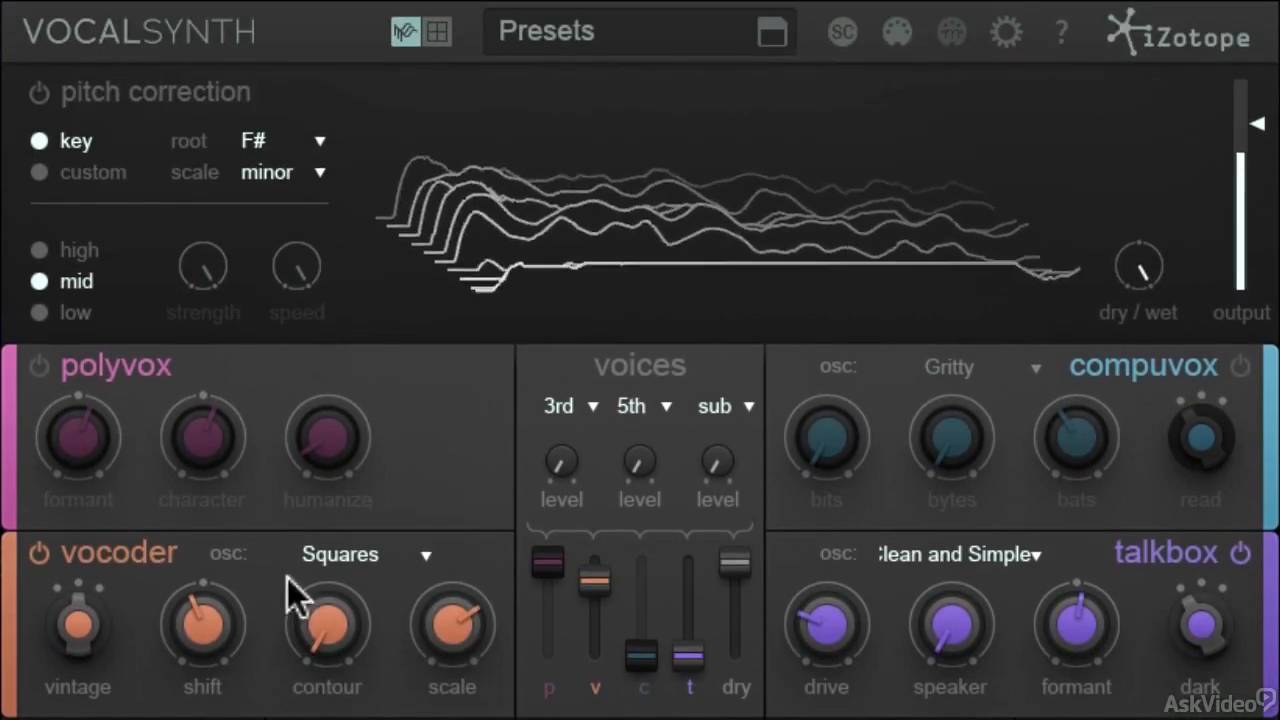
Raise the vocoder's contour moderately and set its shift to 34.
mouse_move(361, 623)
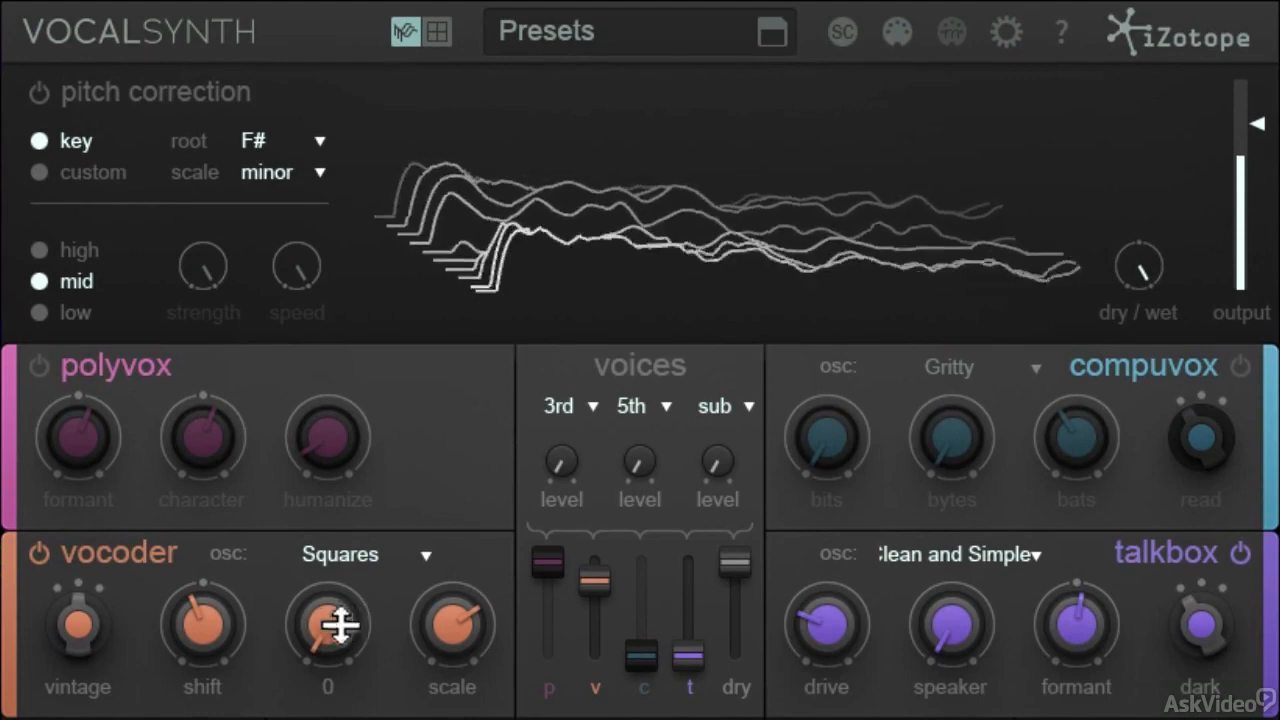
left_click_drag(340, 625, 337, 531)
left_click_drag(223, 634, 214, 529)
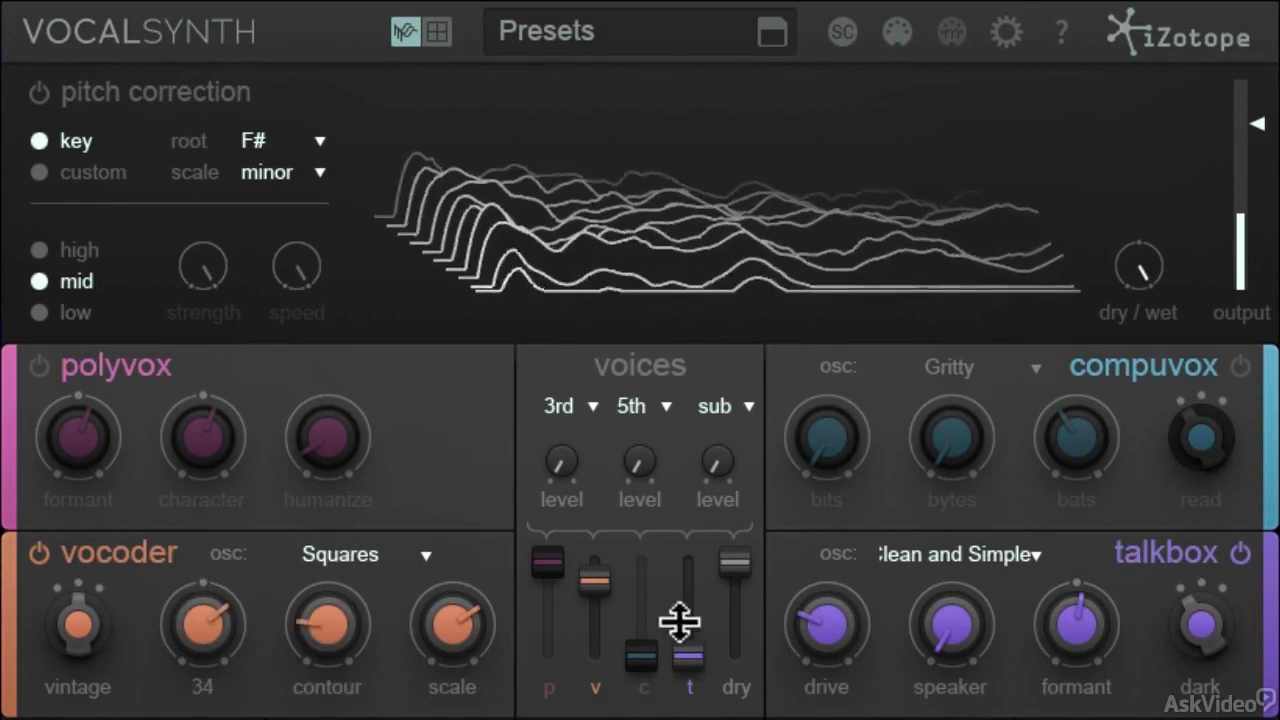
Raise the vocoder fader to 100 and rebalance the dry fader to slightly above 75.
left_click_drag(734, 577, 734, 620)
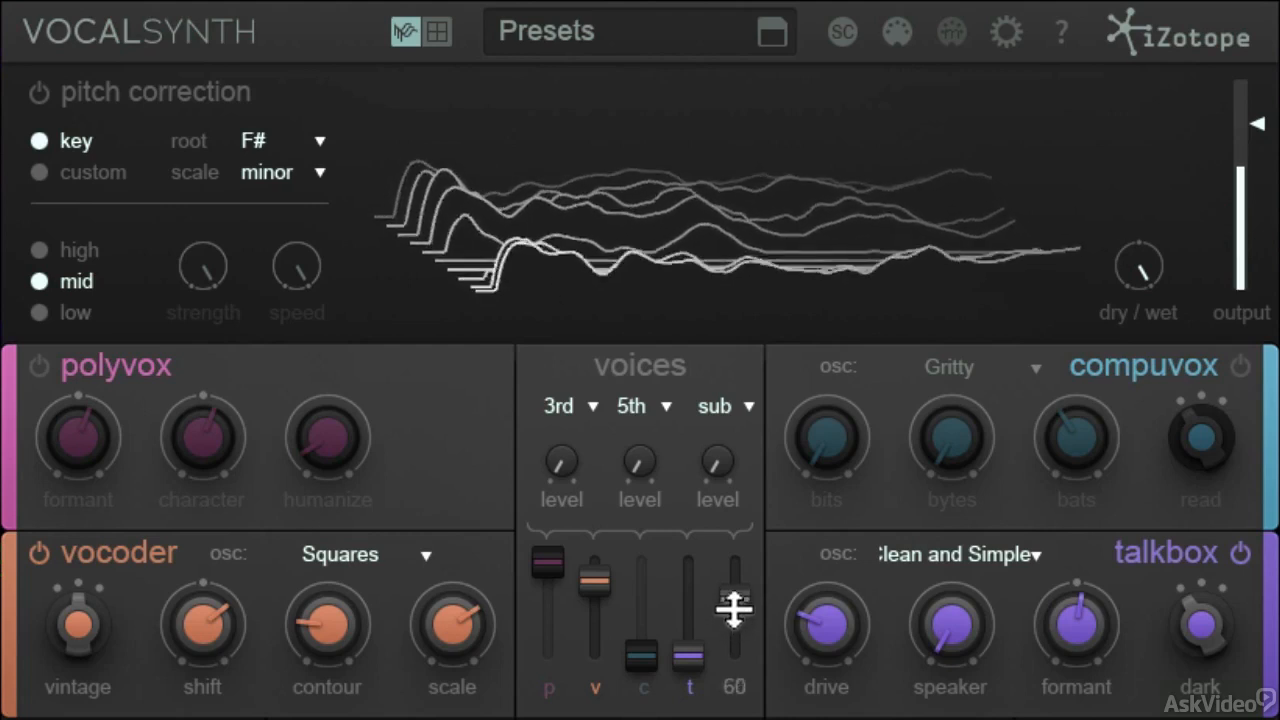
left_click_drag(577, 568, 594, 543)
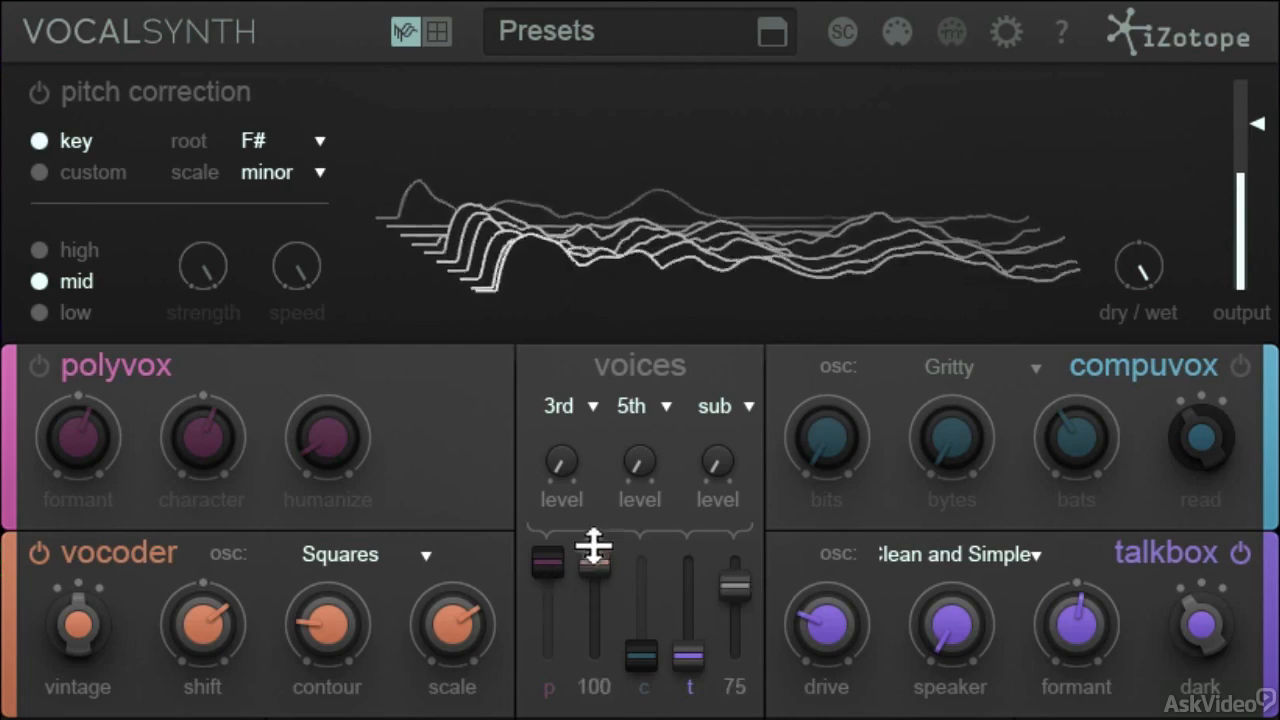
left_click_drag(737, 583, 740, 576)
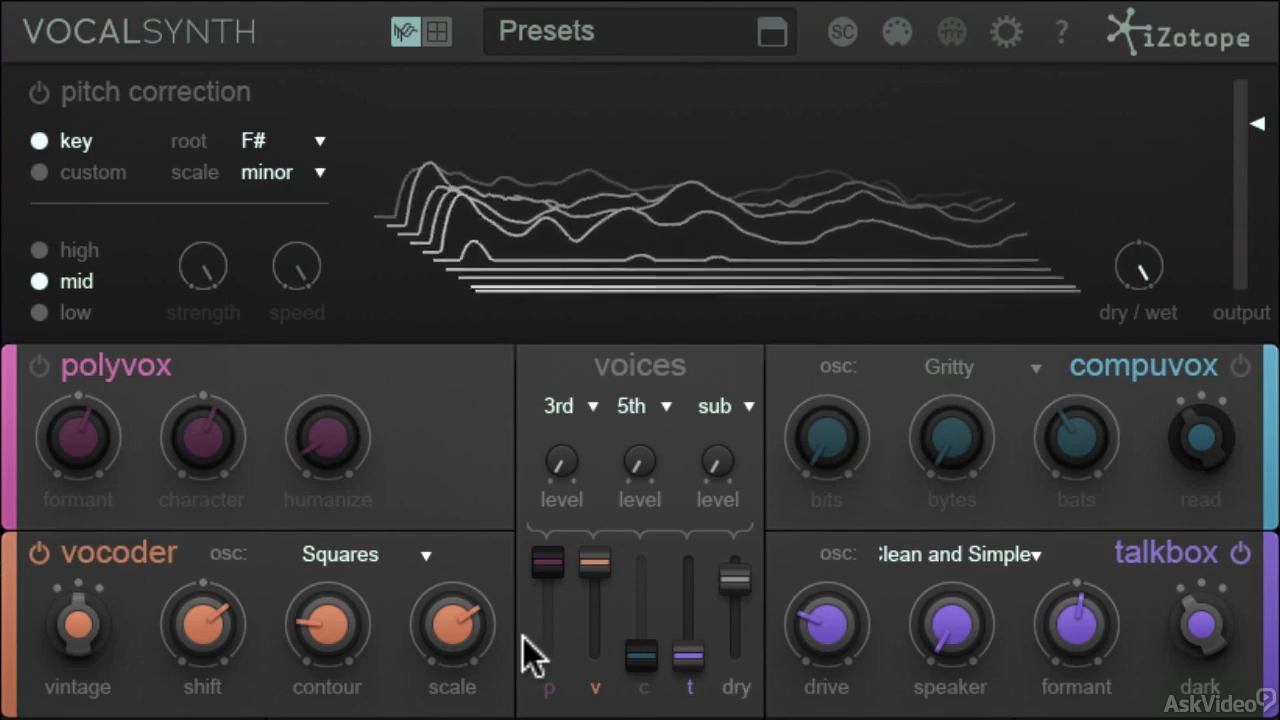
Raise the 3rd, 5th and sub voice levels to 100, and bring the dry fader up to its maximum.
mouse_move(565, 465)
left_click_drag(565, 465, 574, 185)
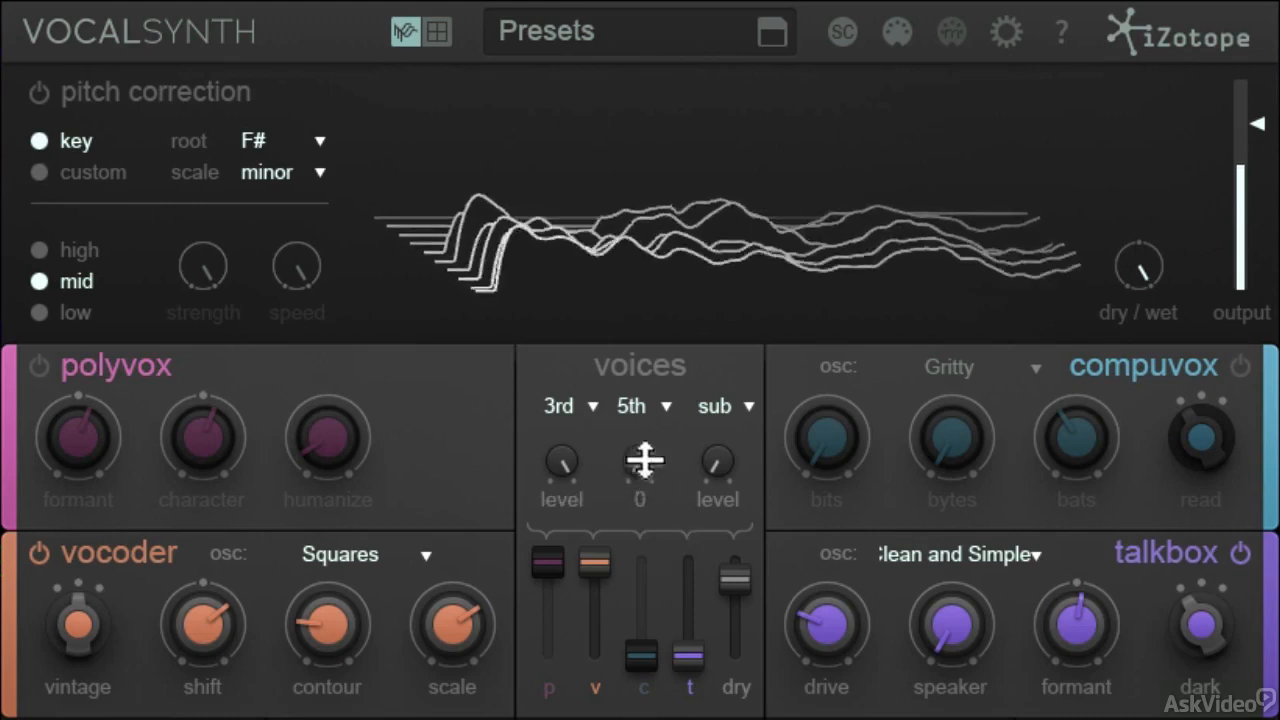
left_click_drag(646, 460, 651, 214)
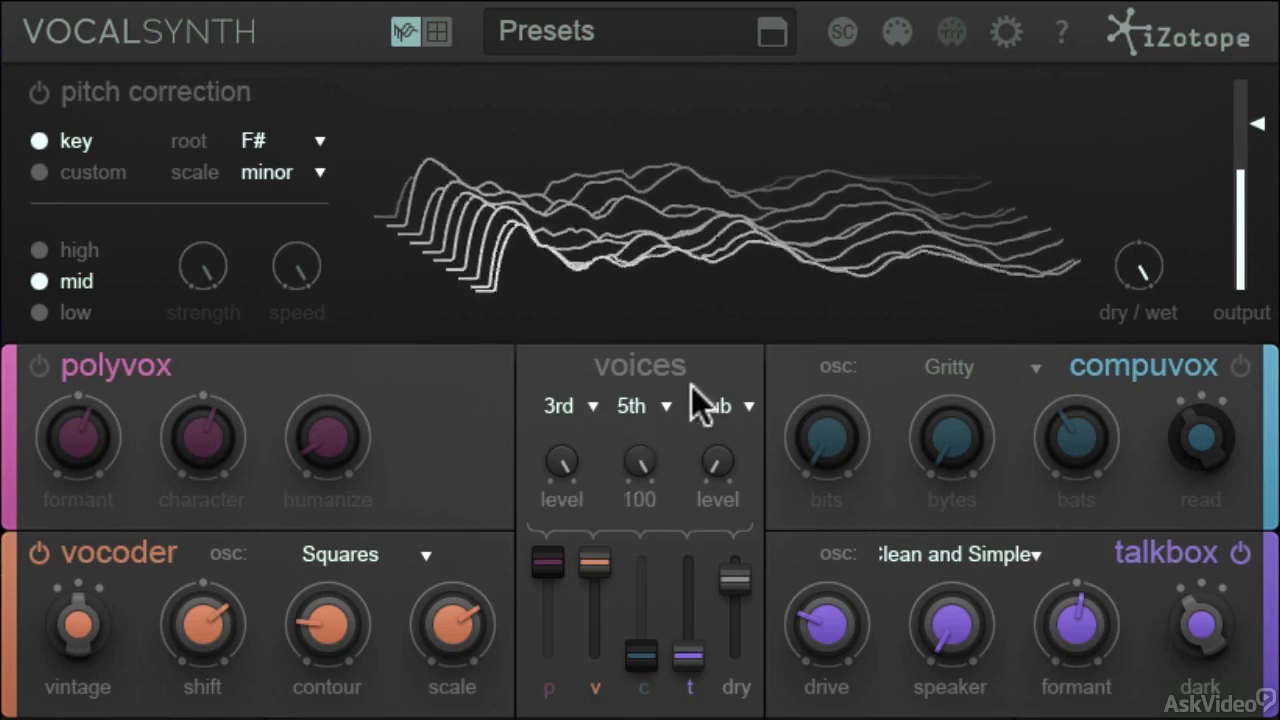
left_click_drag(720, 463, 722, 190)
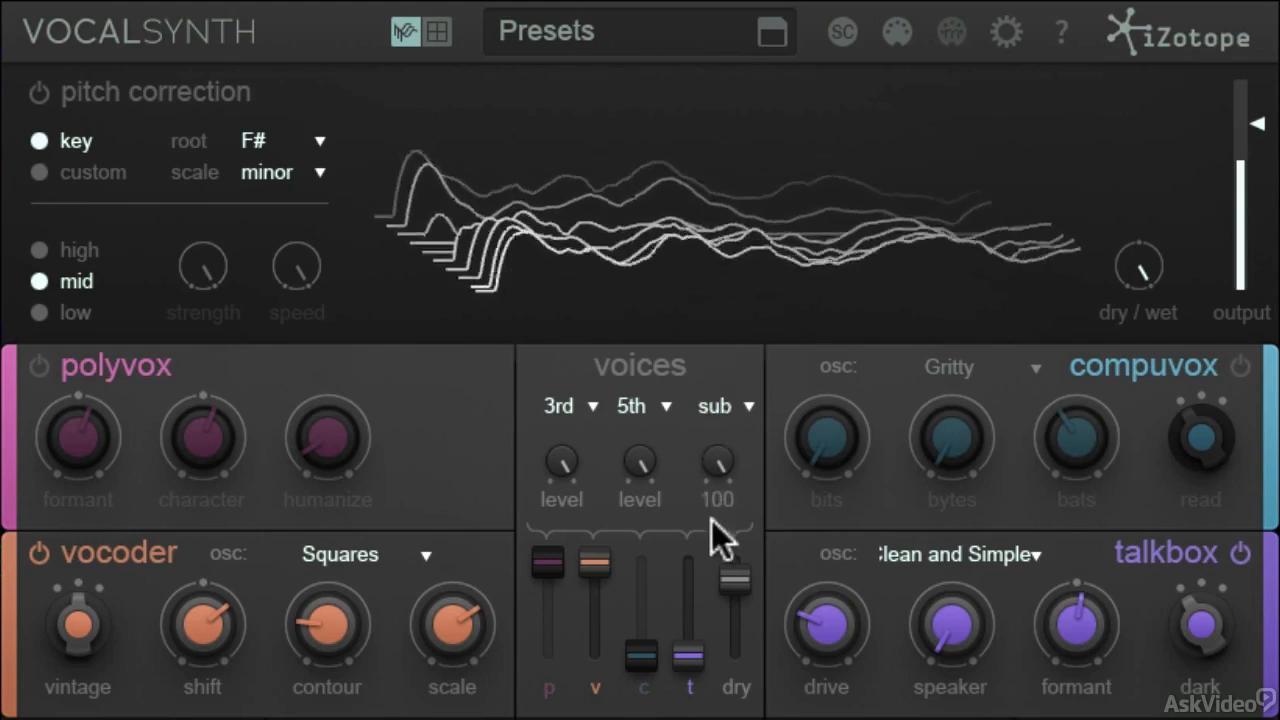
mouse_move(734, 578)
left_mouse_down()
mouse_move(734, 537)
mouse_move(723, 557)
left_mouse_up()
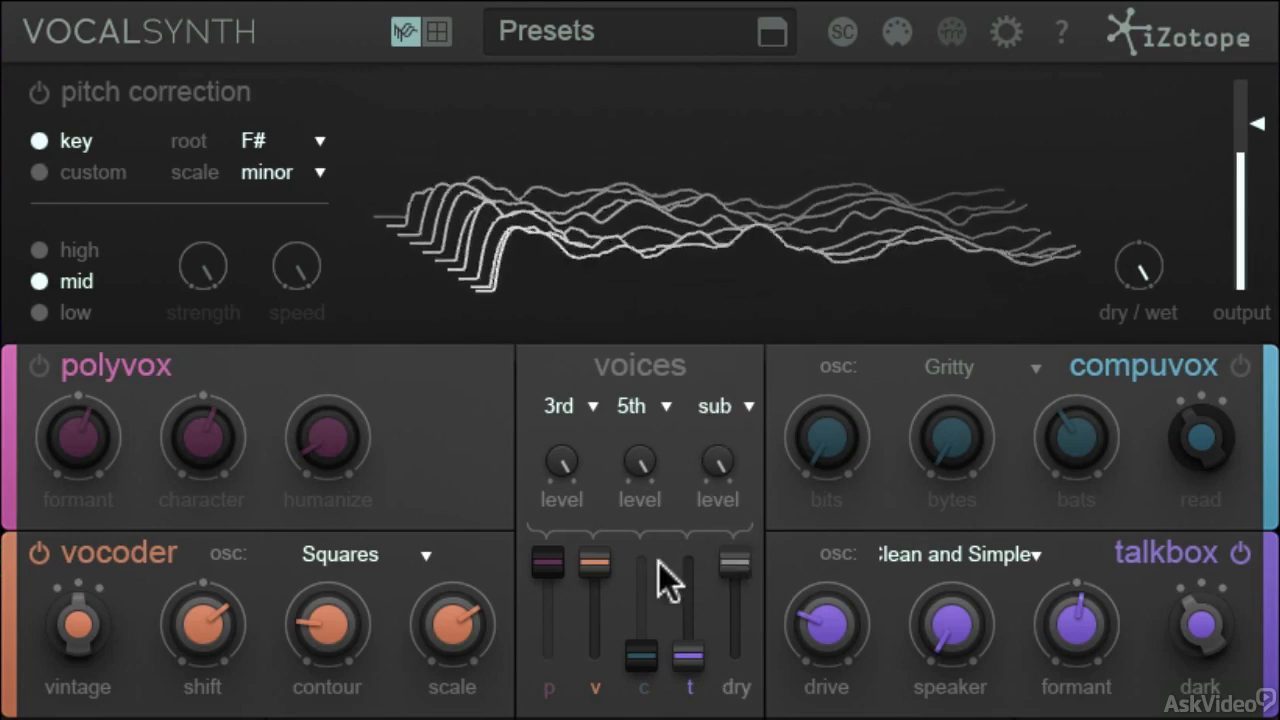